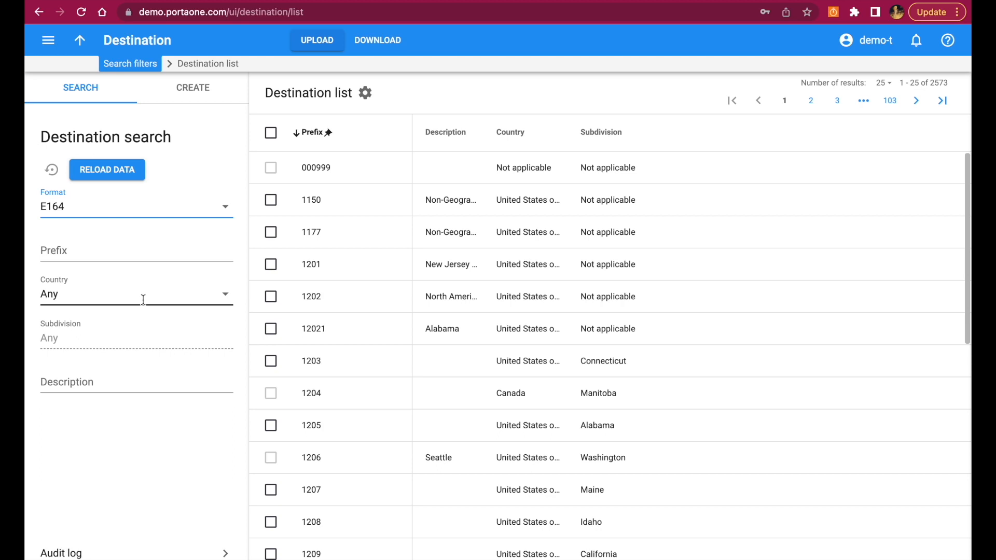
Step: Filter the destination list by prefix 49 and look through the matching destinations
{"action": "left_click", "coordinate": [78, 250]}
{"action": "type", "text": "49"}
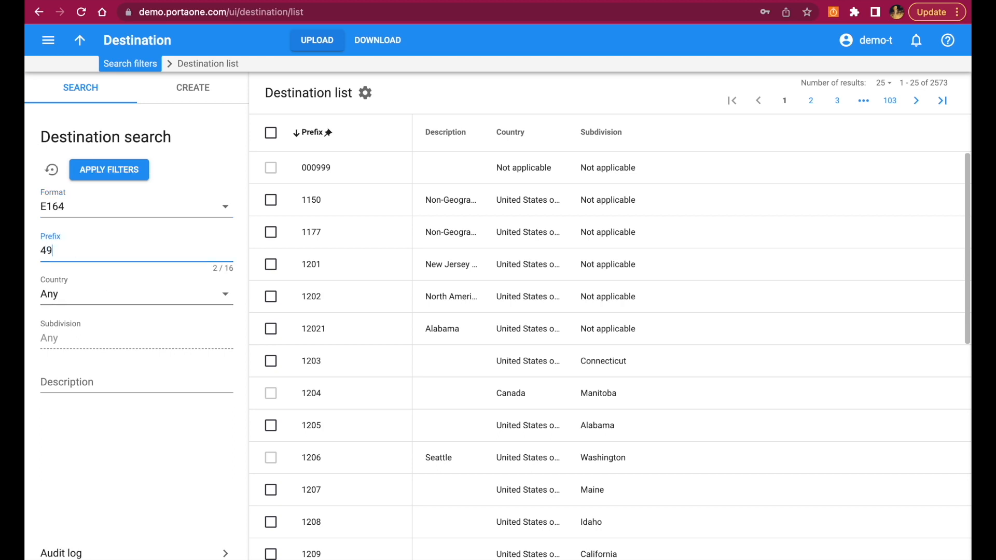
{"action": "left_click", "coordinate": [114, 171]}
{"action": "scroll", "coordinate": [547, 459], "scroll_direction": "down", "scroll_amount": 10}
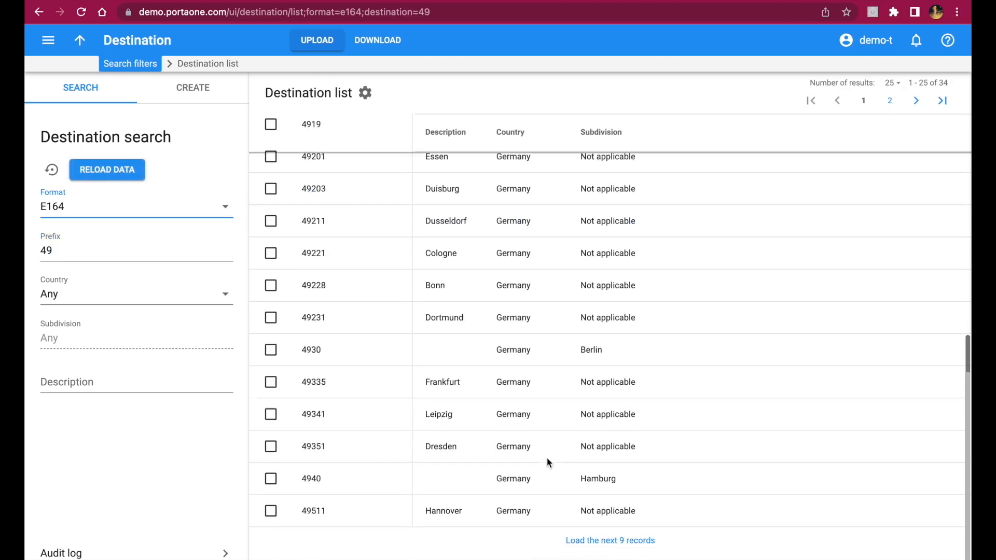
{"action": "scroll", "coordinate": [547, 459], "scroll_direction": "up", "scroll_amount": 10}
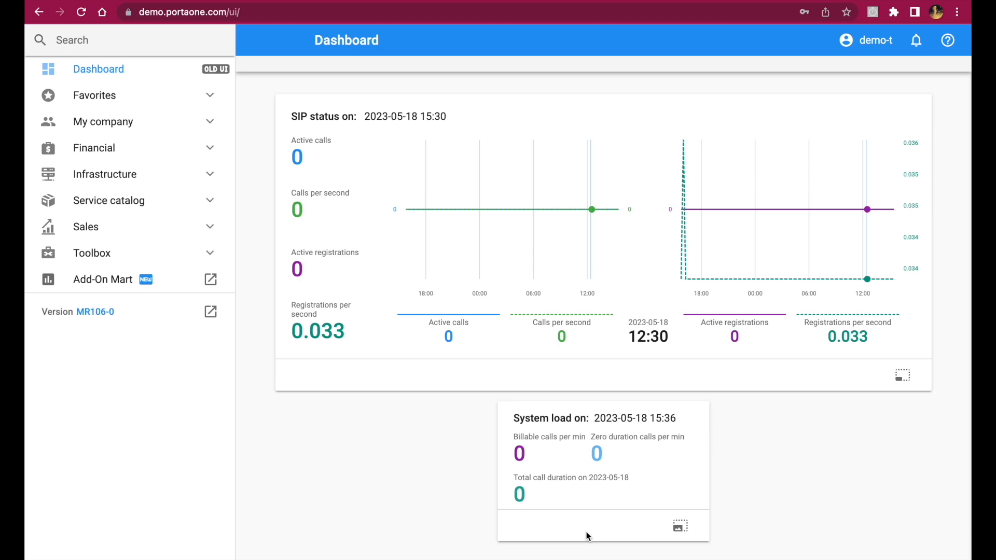
Step: Create and save a destination group set named Cloud PBX with the Regular type
{"action": "left_click", "coordinate": [155, 202]}
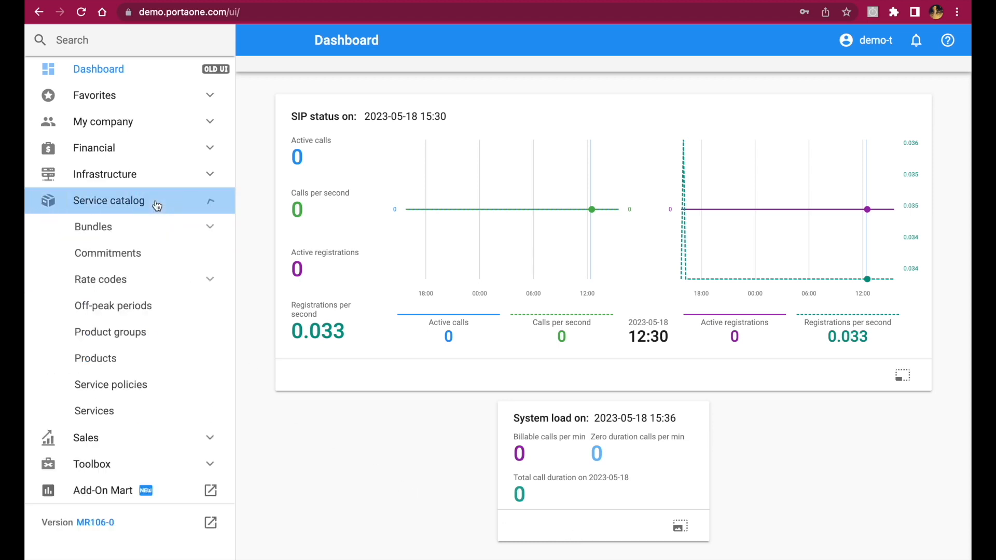
{"action": "left_click", "coordinate": [146, 279]}
{"action": "left_click", "coordinate": [147, 330]}
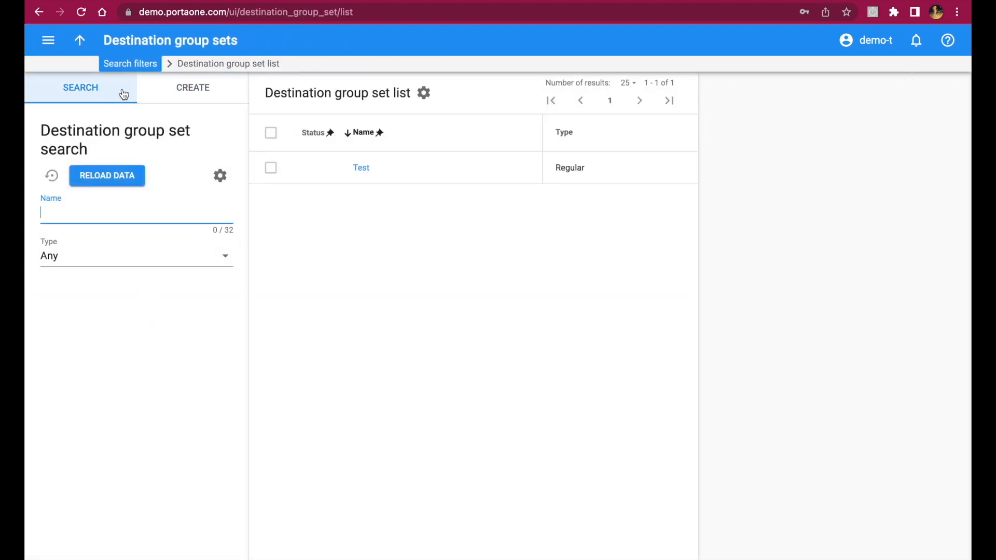
{"action": "left_click", "coordinate": [201, 91]}
{"action": "type", "text": "C"}
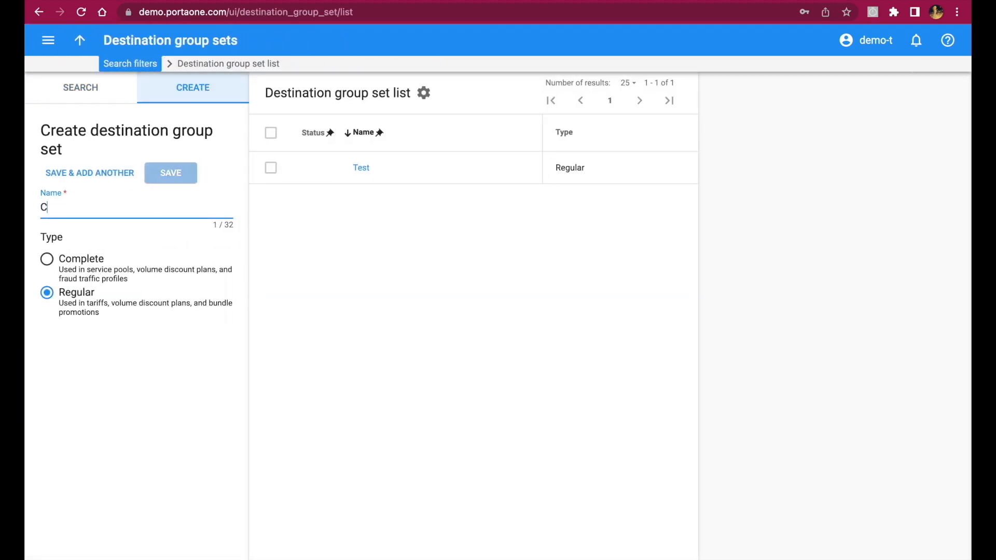
{"action": "type", "text": "loud PBX"}
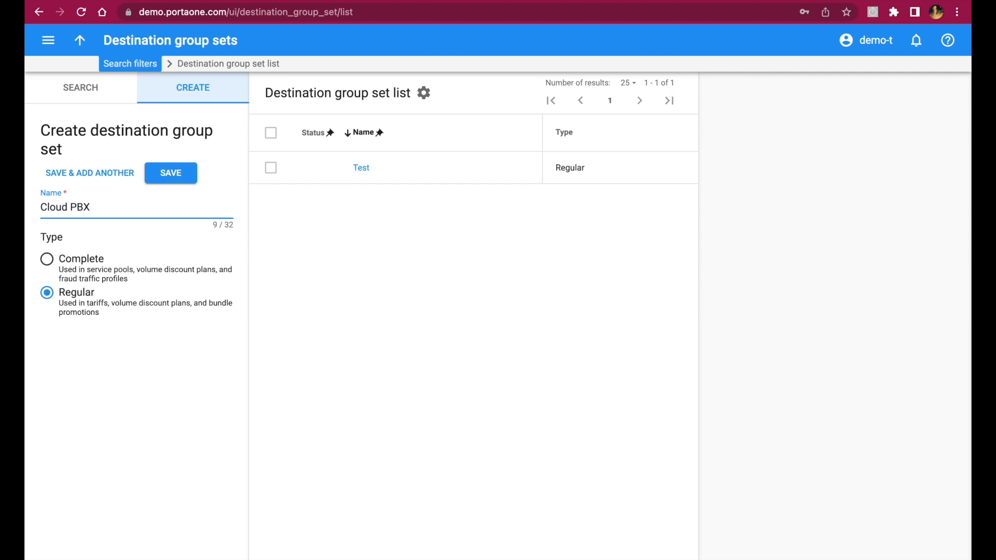
{"action": "left_click", "coordinate": [49, 298]}
{"action": "left_click", "coordinate": [161, 172]}
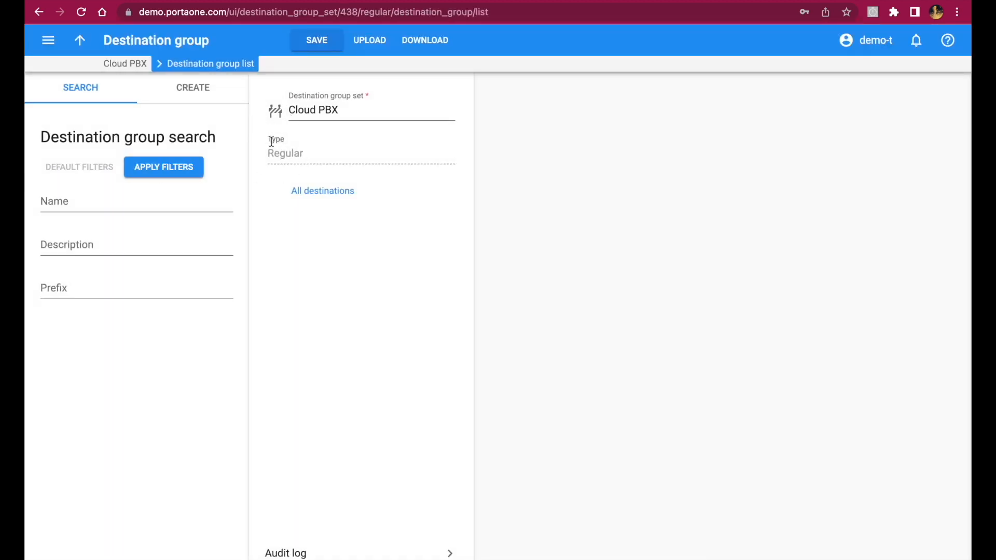
Step: Create and save a destination group named EU in the Cloud PBX set
{"action": "left_click", "coordinate": [173, 95]}
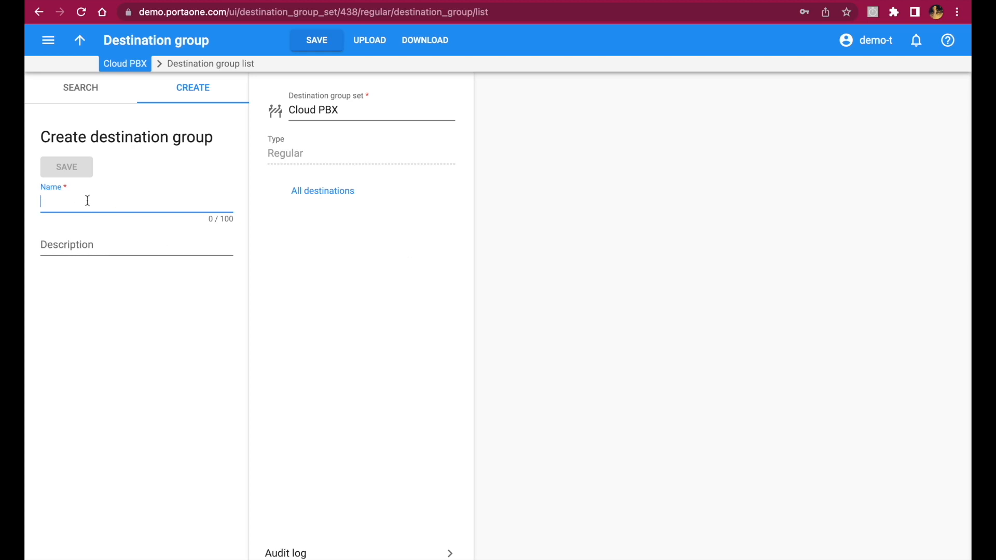
{"action": "type", "text": "EU"}
{"action": "left_click", "coordinate": [83, 167]}
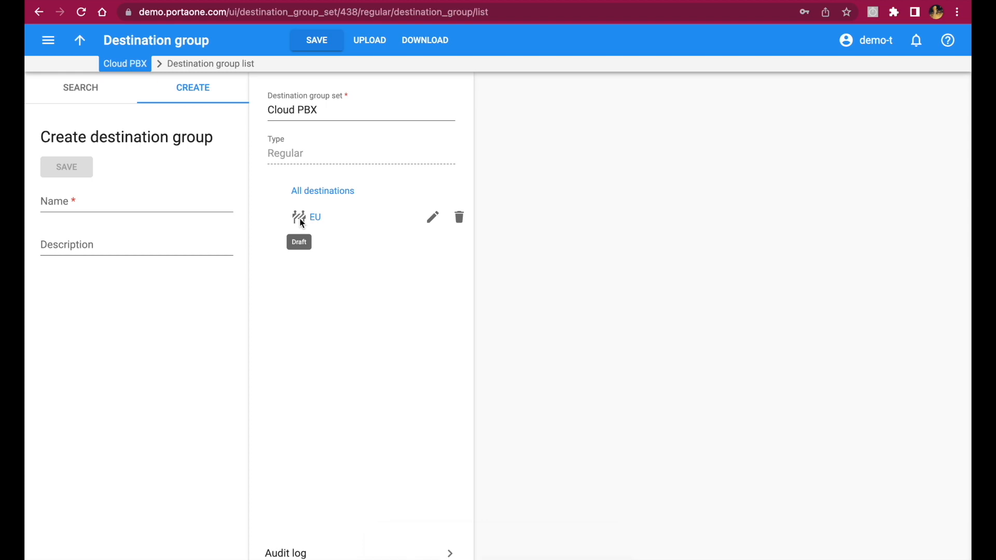
Step: Show all destinations from within the Cloud PBX set and filter them by prefix 33
{"action": "left_click", "coordinate": [336, 193]}
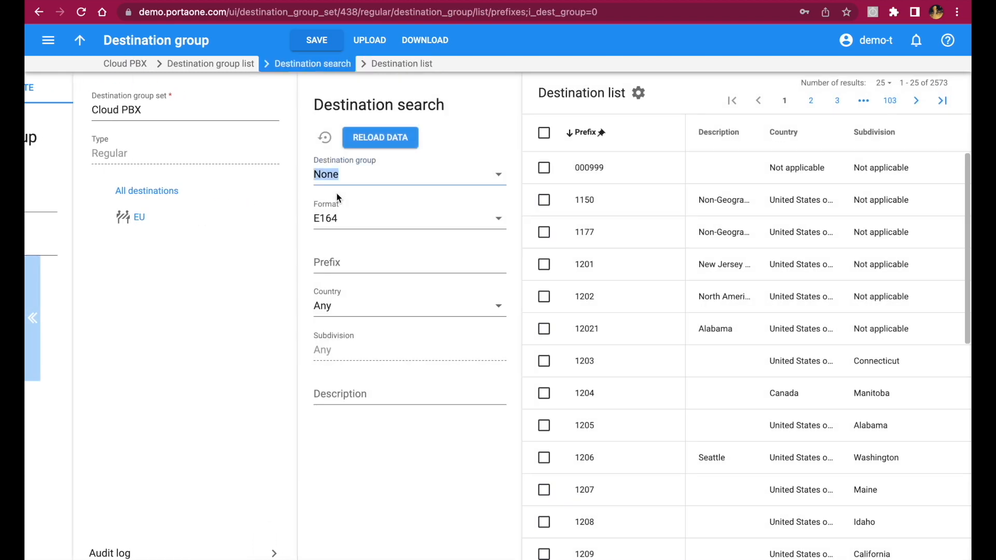
{"action": "left_click", "coordinate": [333, 262]}
{"action": "type", "text": "33"}
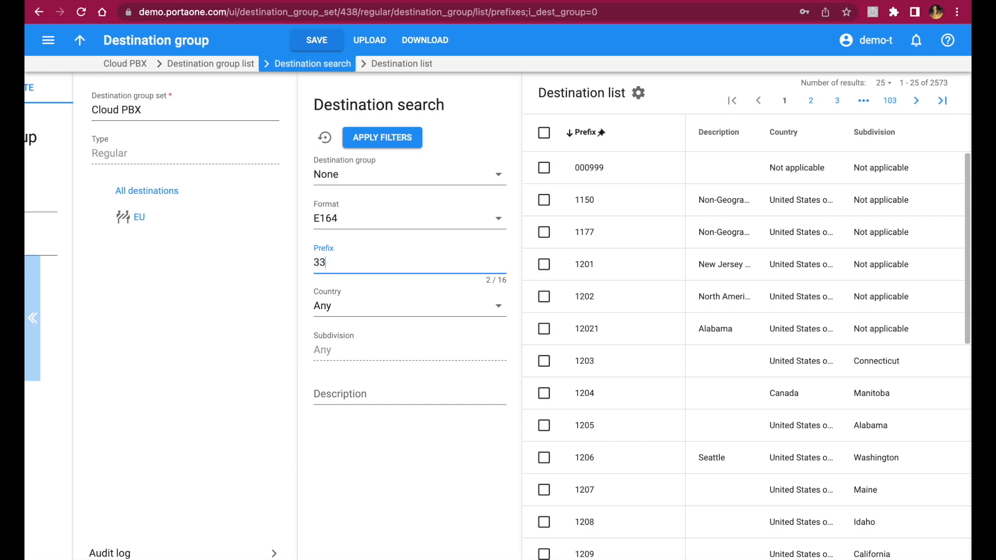
{"action": "key", "text": "Return"}
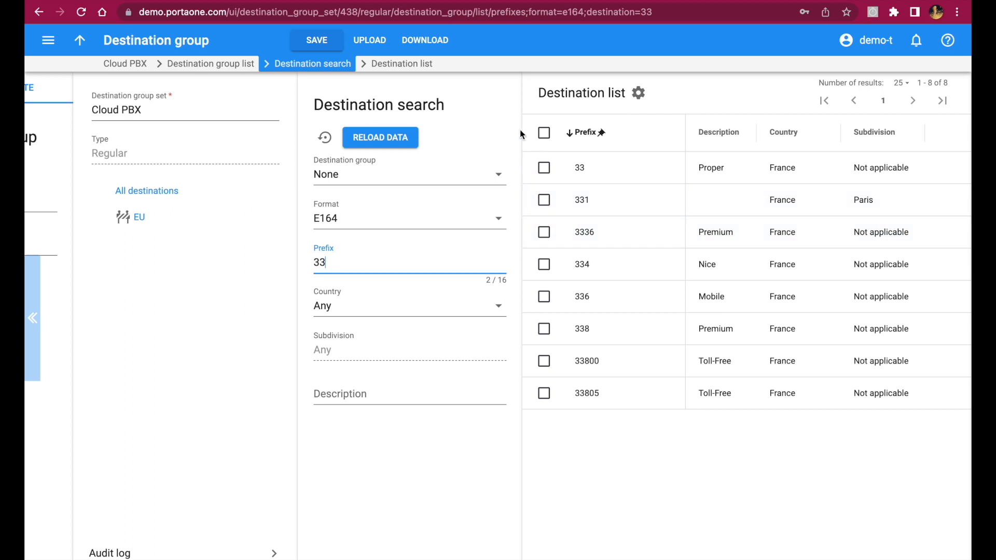
Step: Select all destinations in the filtered prefix 33 list and assign them to the EU destination group
{"action": "left_click", "coordinate": [544, 133]}
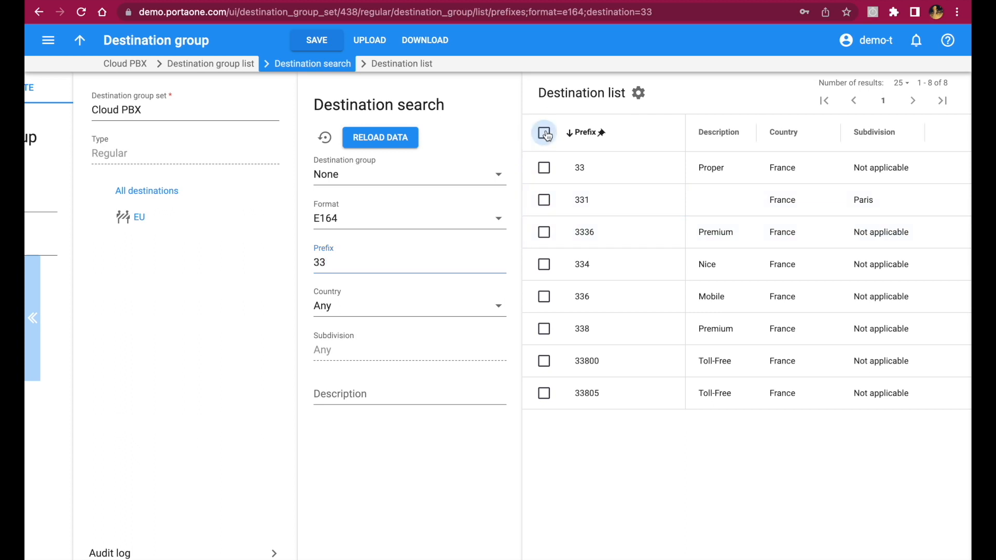
{"action": "left_click", "coordinate": [778, 91]}
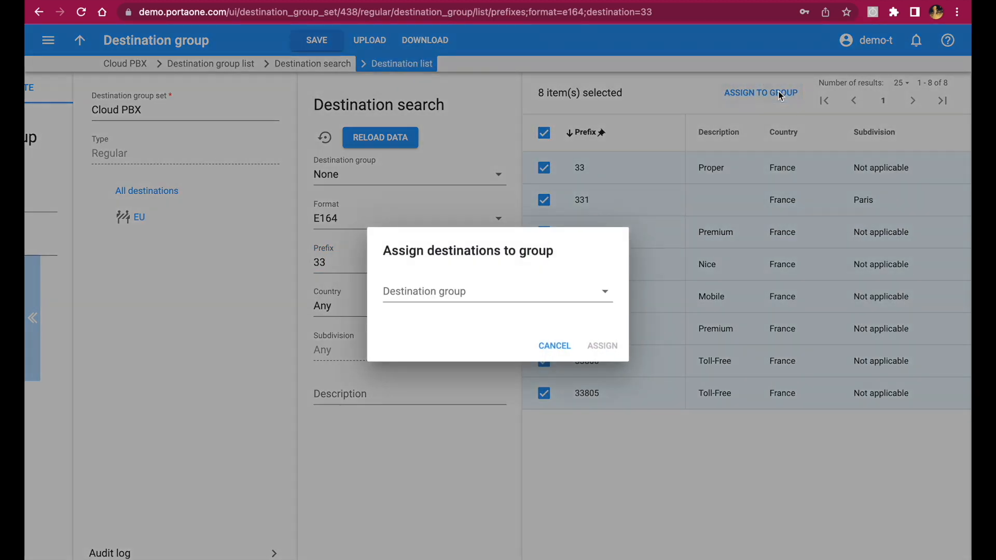
{"action": "left_click", "coordinate": [605, 292]}
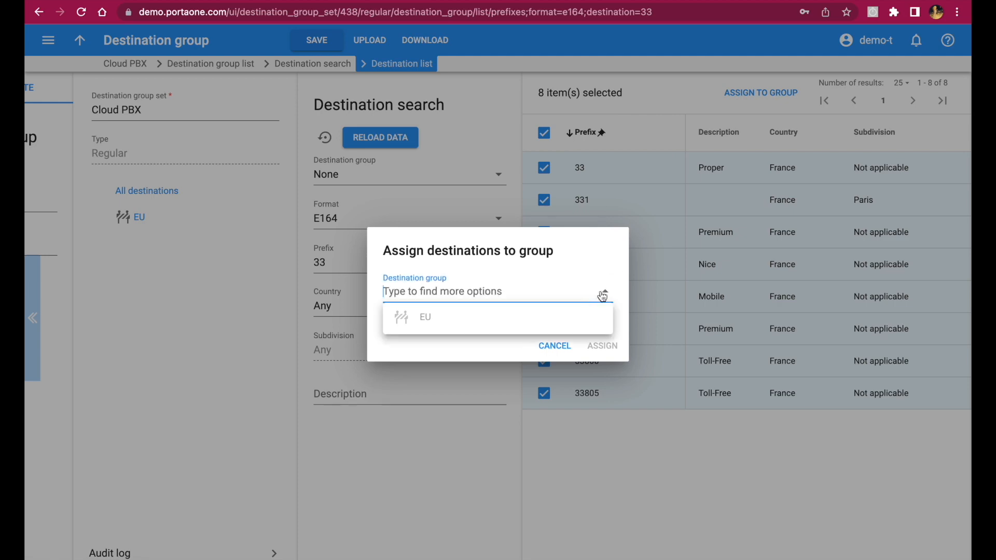
{"action": "left_click", "coordinate": [493, 329]}
{"action": "left_click", "coordinate": [604, 347]}
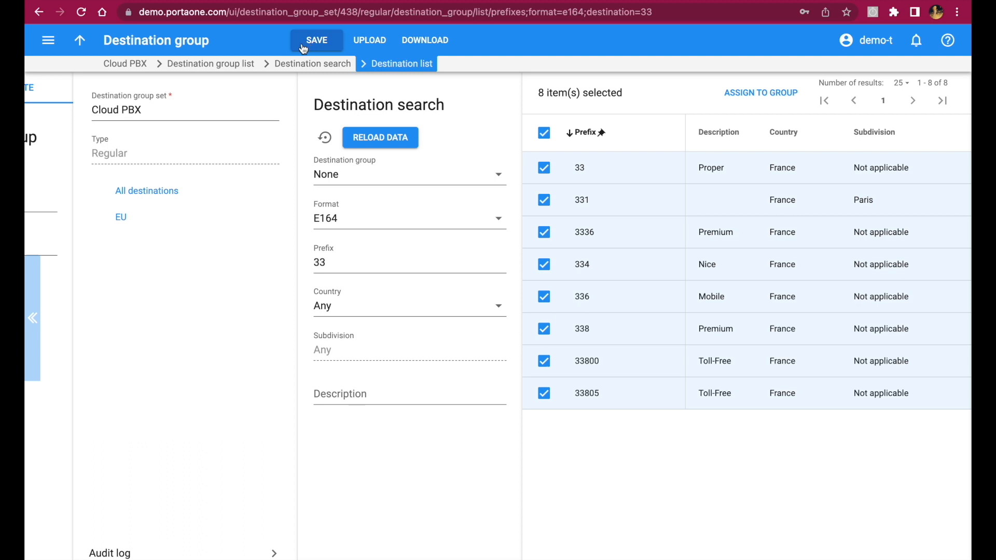
Step: Filter the destinations by country Germany without a prefix
{"action": "left_click", "coordinate": [346, 302]}
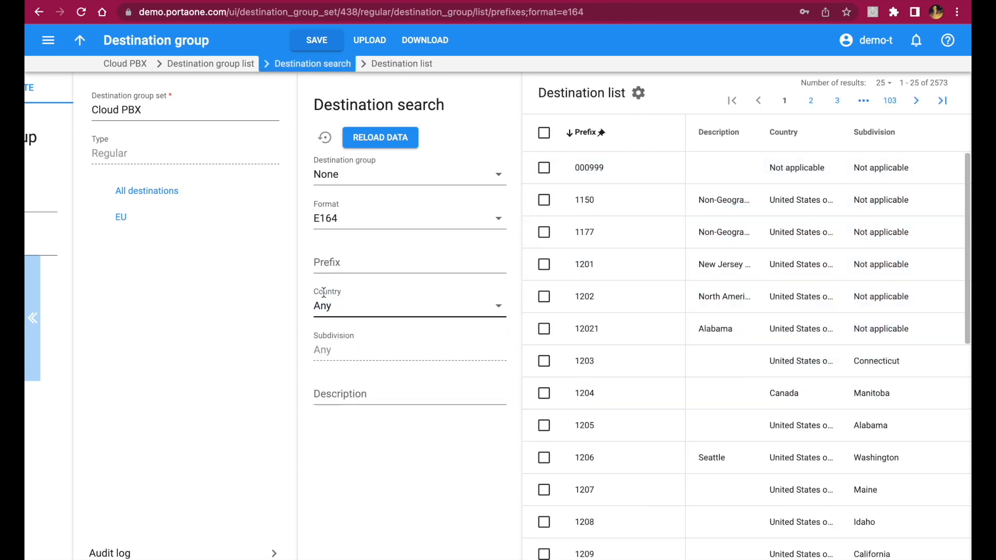
{"action": "left_click", "coordinate": [333, 302]}
{"action": "type", "text": "german"}
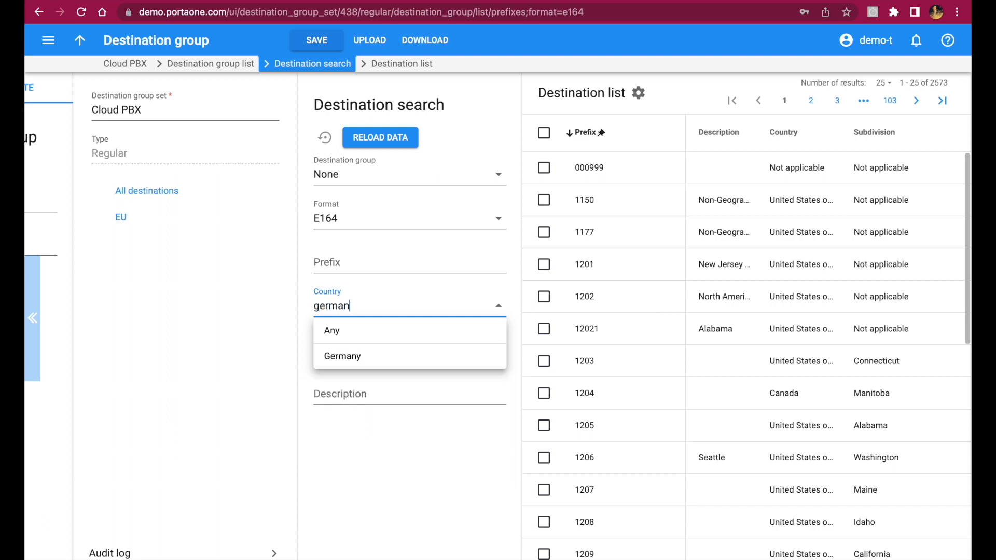
{"action": "left_click", "coordinate": [344, 354]}
{"action": "left_click", "coordinate": [375, 139]}
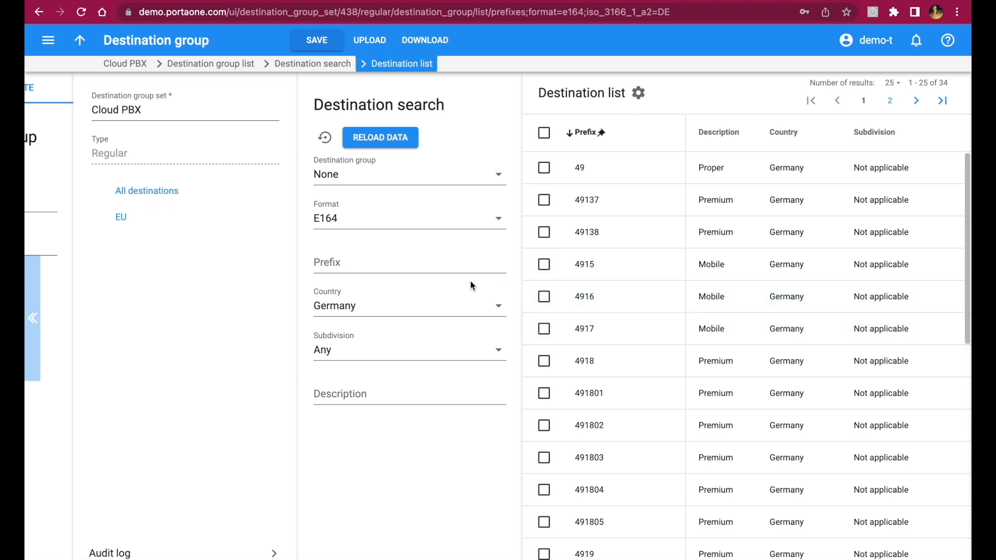
Step: Open the destination upload for the Cloud PBX set and save the set
{"action": "left_click", "coordinate": [372, 46]}
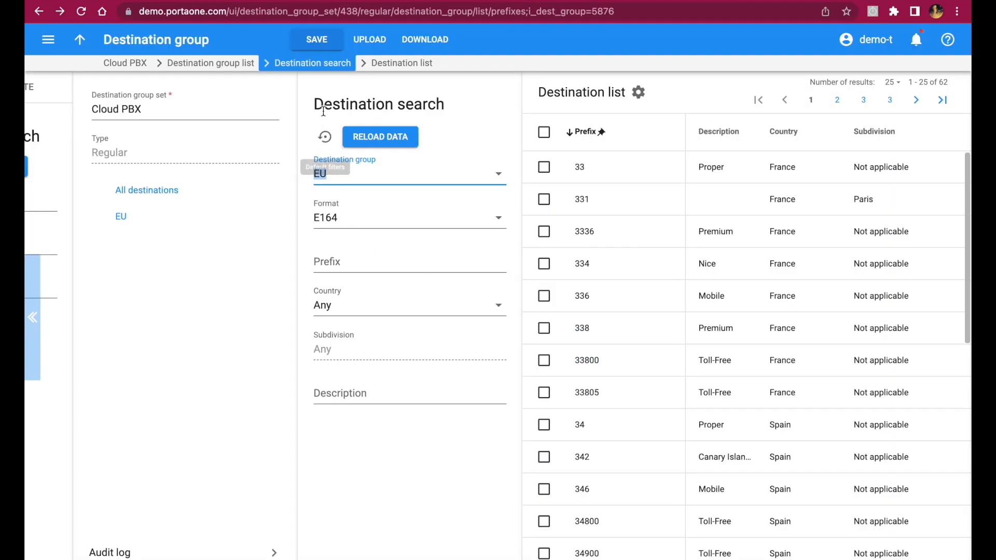
{"action": "left_click", "coordinate": [315, 41]}
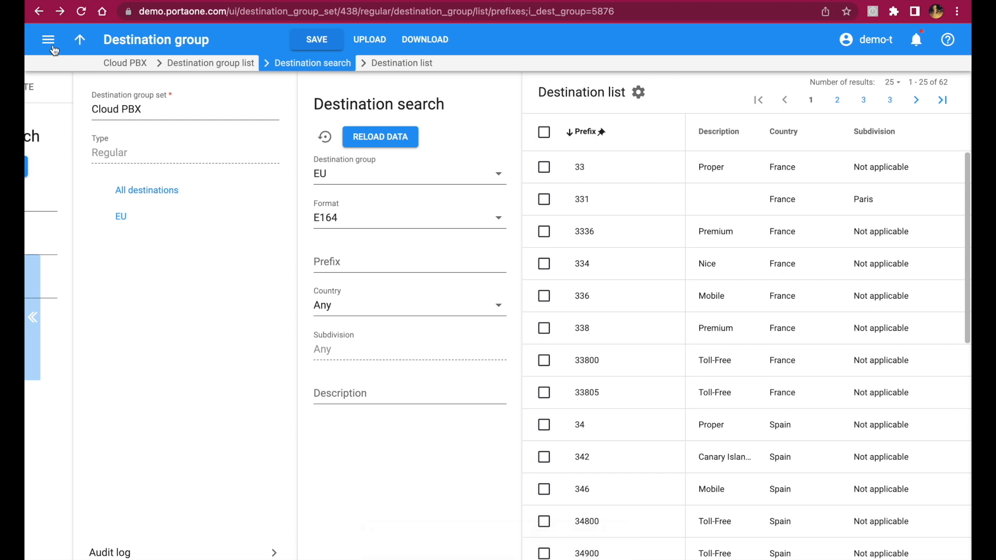
Step: Create and save a tariff named CloudPBX for the Voice calls service, applied to Customer
{"action": "left_click", "coordinate": [53, 46]}
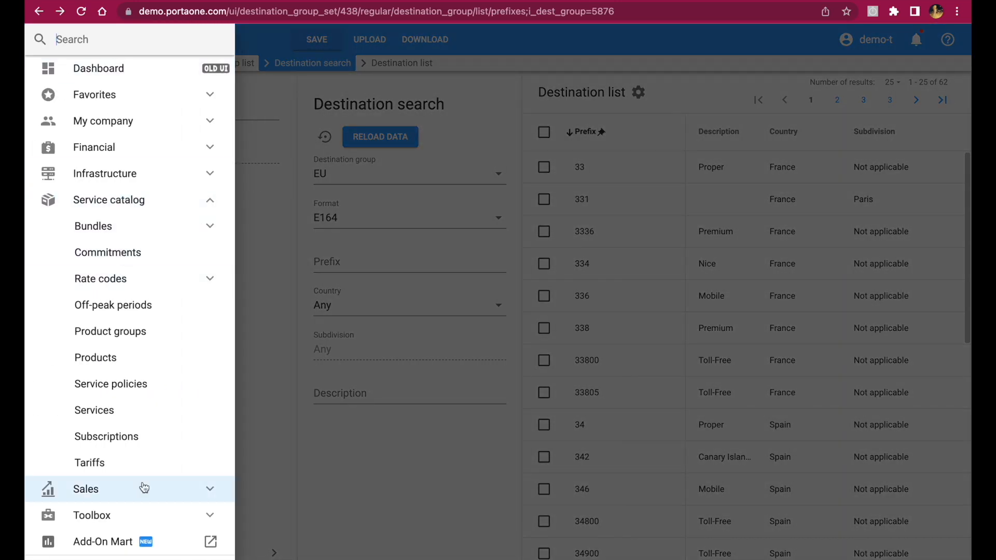
{"action": "left_click", "coordinate": [139, 464]}
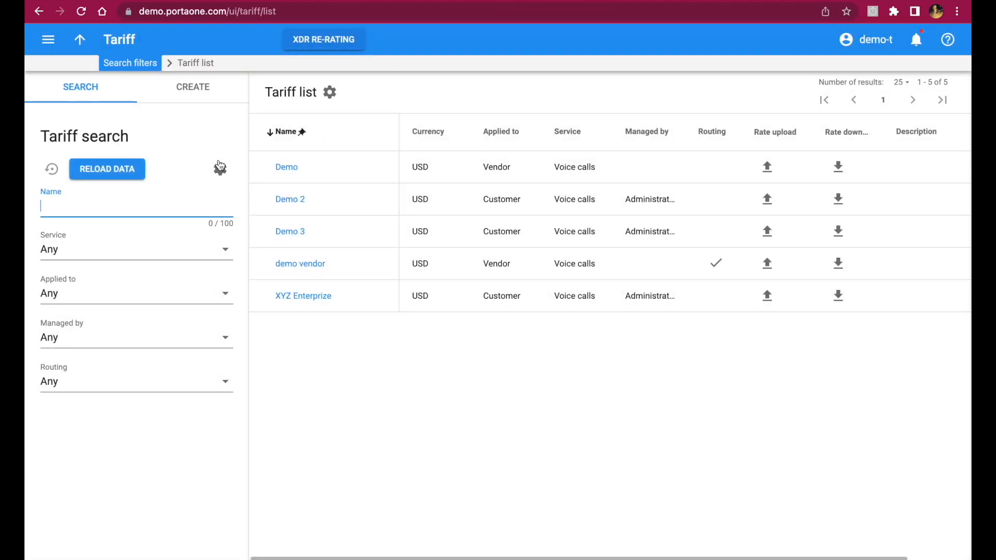
{"action": "left_click", "coordinate": [192, 89]}
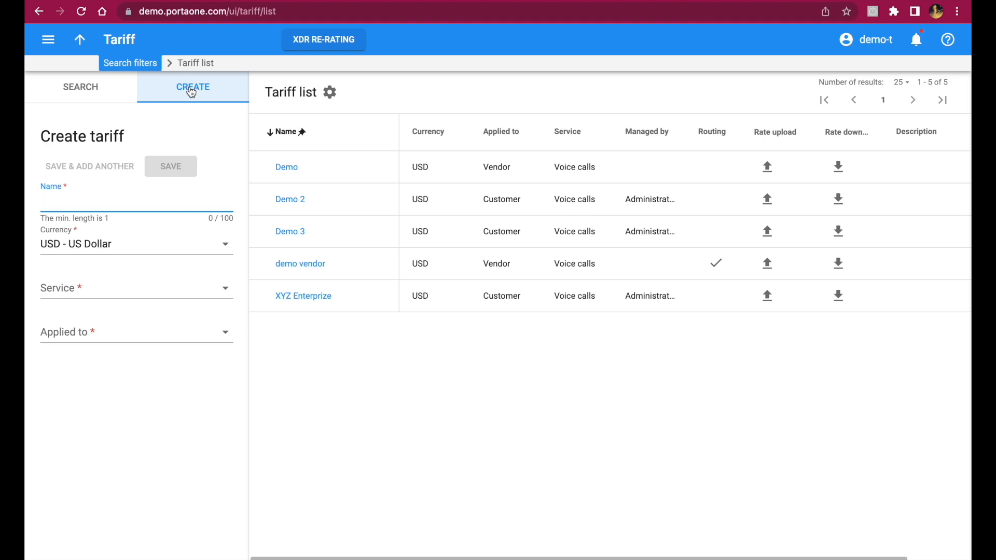
{"action": "type", "text": "CloudPBX"}
{"action": "left_click", "coordinate": [147, 288]}
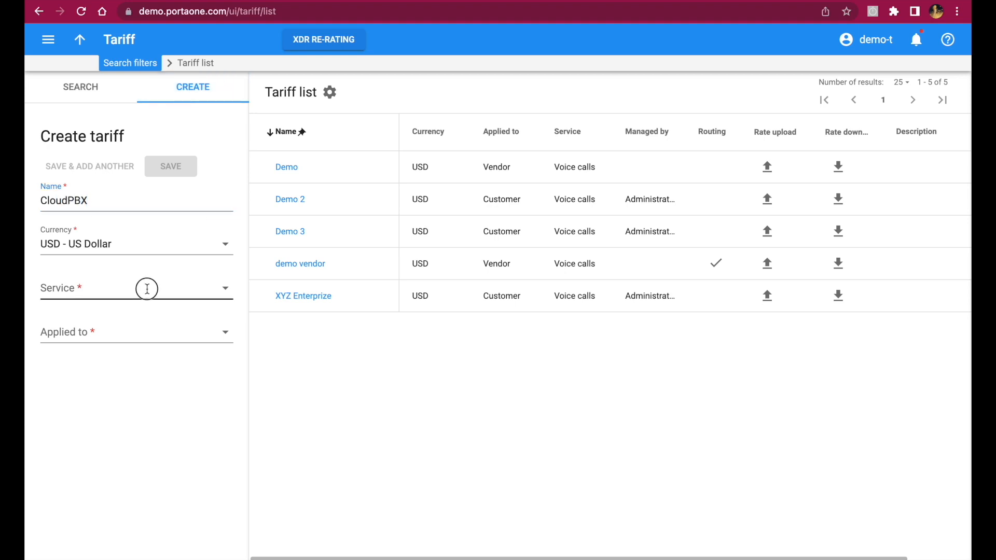
{"action": "type", "text": "voi"}
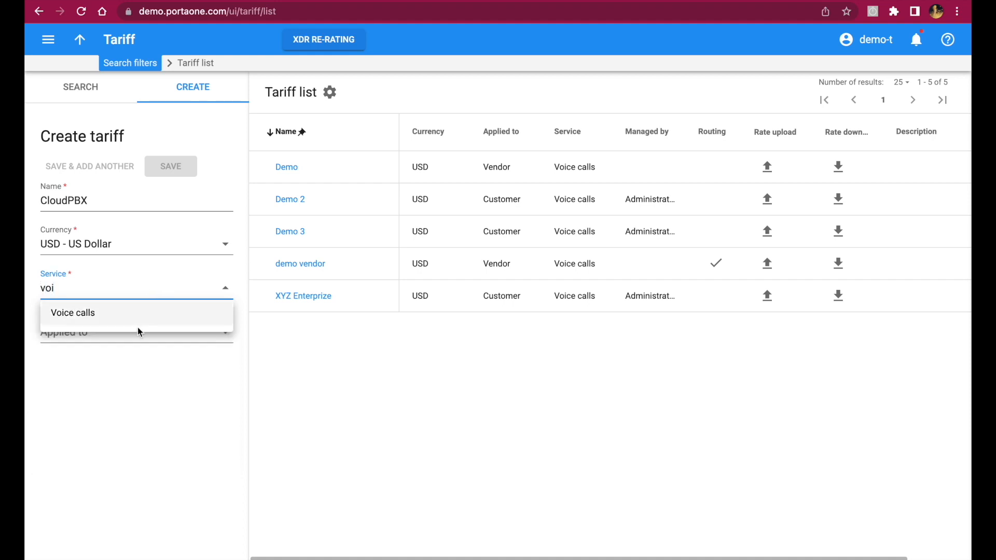
{"action": "left_click", "coordinate": [138, 322]}
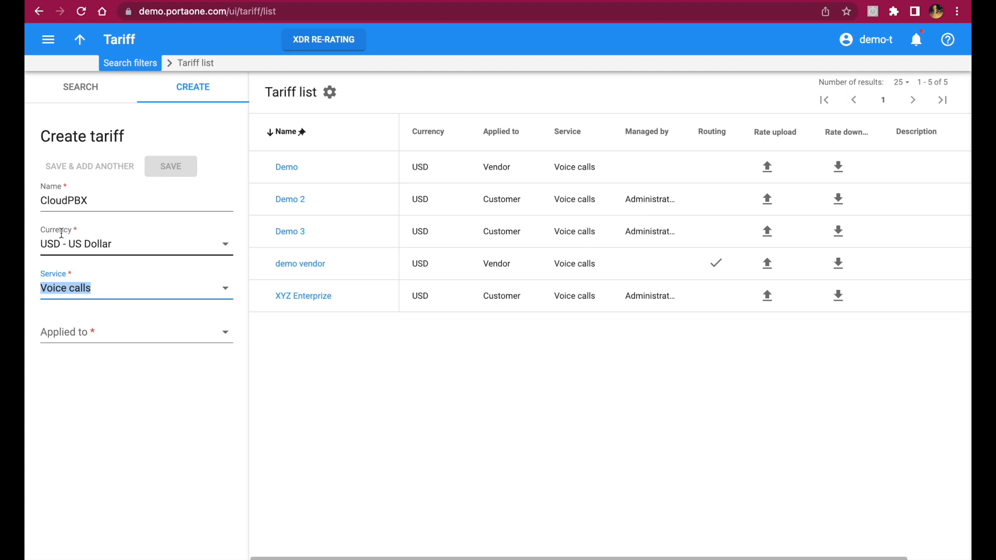
{"action": "left_click", "coordinate": [73, 334]}
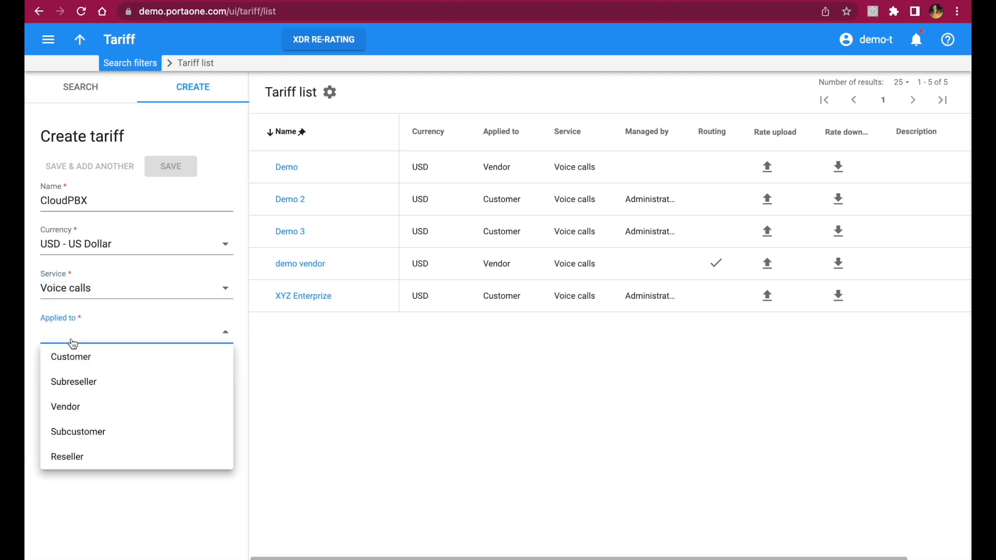
{"action": "left_click", "coordinate": [73, 358]}
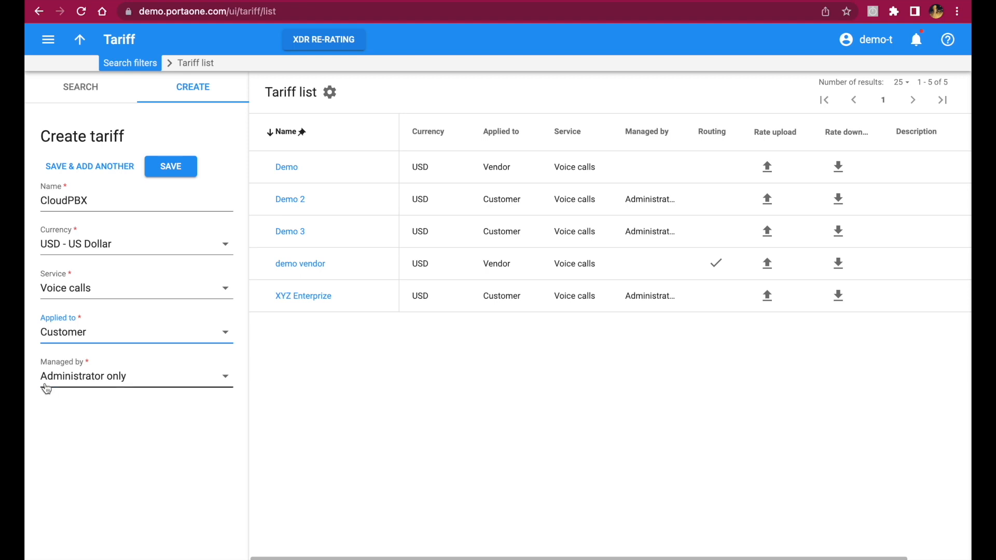
{"action": "left_click", "coordinate": [165, 172]}
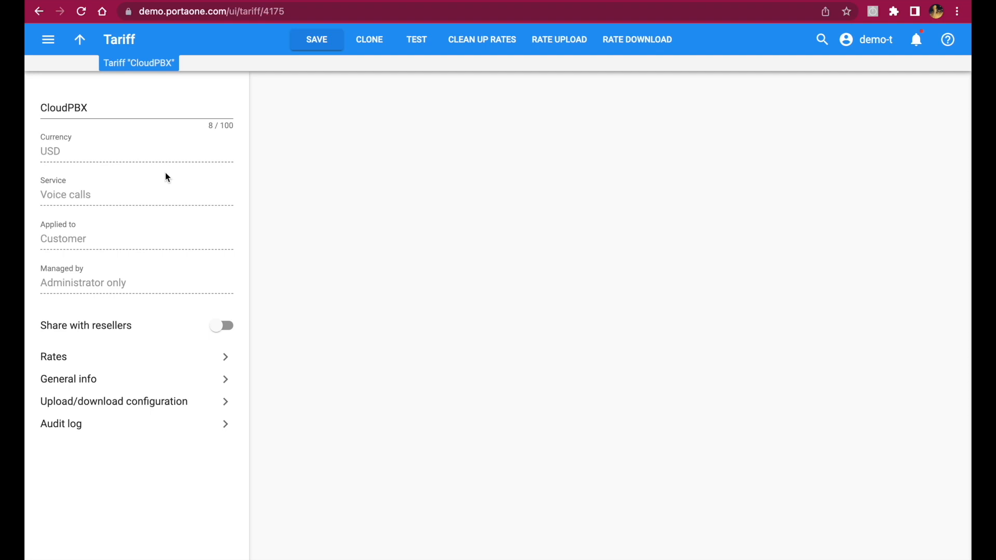
Step: Set the tariff's destination group set to Cloud PBX in its general info and save the tariff
{"action": "left_click", "coordinate": [107, 380]}
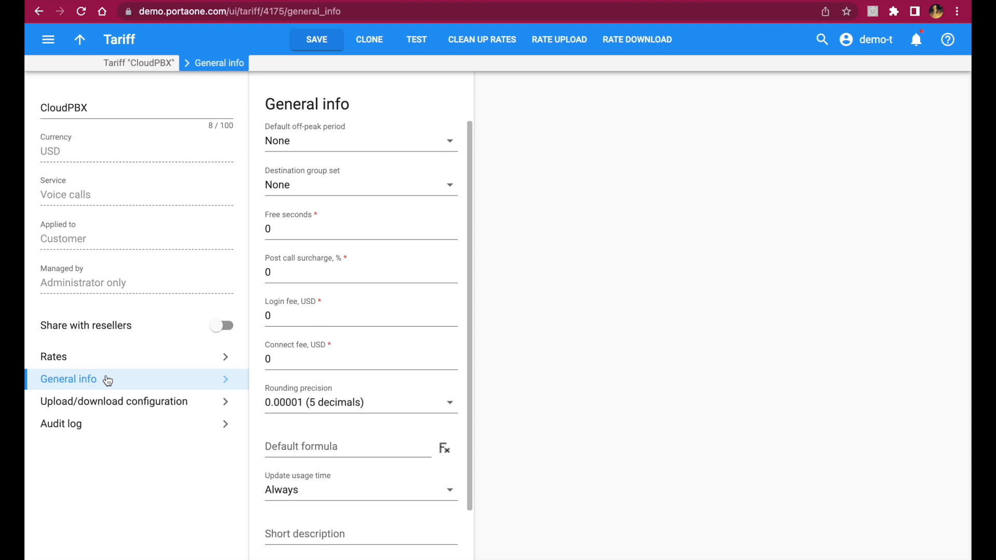
{"action": "left_click", "coordinate": [344, 192]}
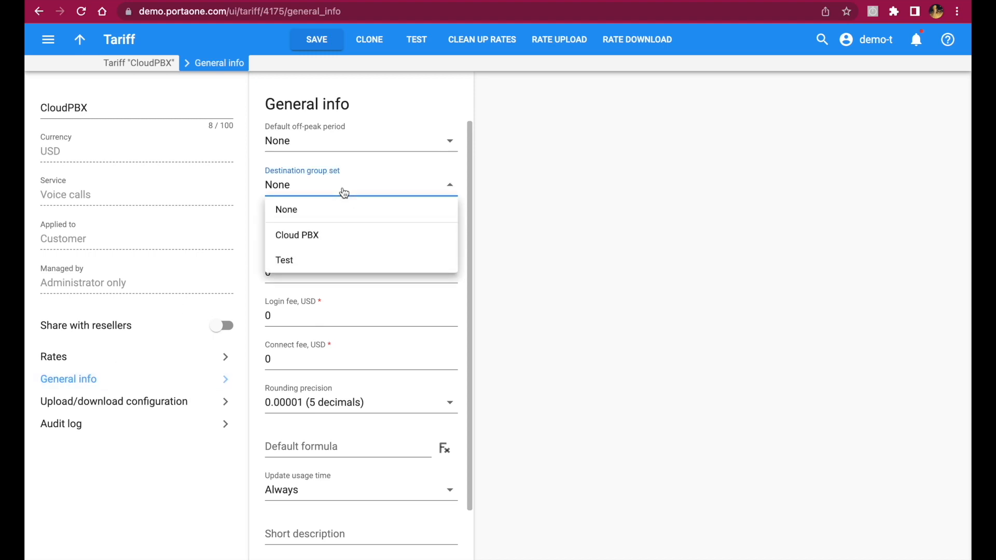
{"action": "left_click", "coordinate": [339, 238]}
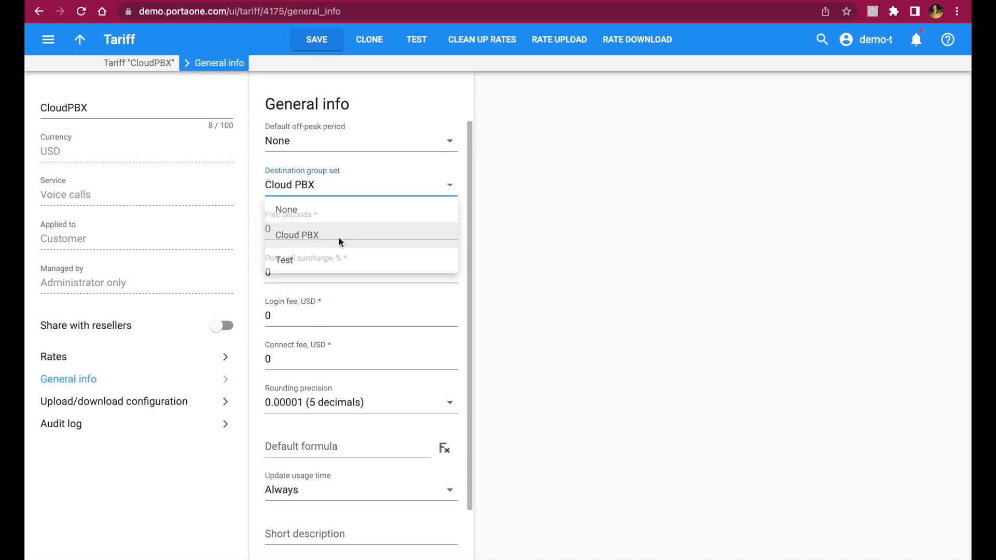
{"action": "left_click", "coordinate": [323, 42]}
Step: Add a rate to the CloudPBX tariff for destination group EU with a first price of 0.08 USD/minute and save the tariff
{"action": "left_click", "coordinate": [74, 357]}
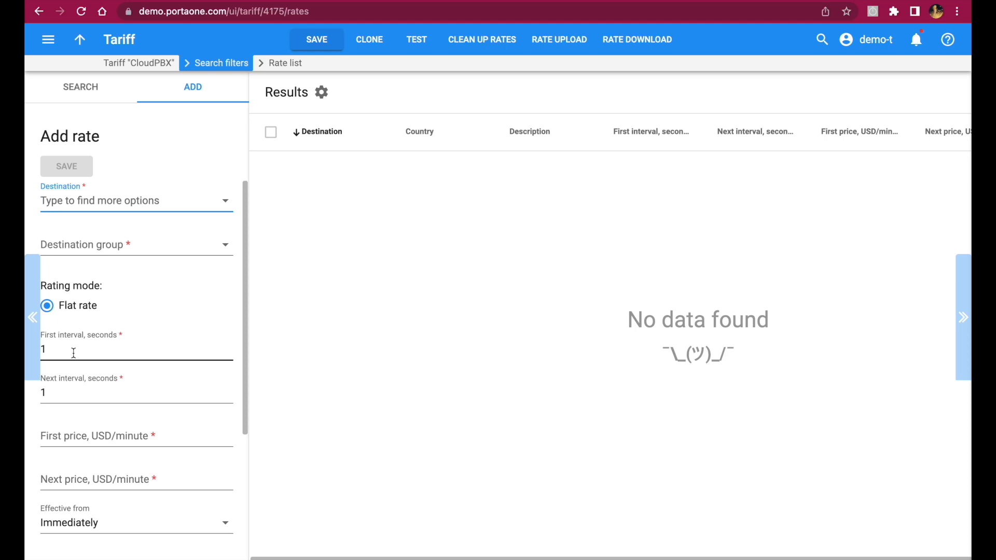
{"action": "left_click", "coordinate": [113, 244]}
{"action": "left_click", "coordinate": [107, 270]}
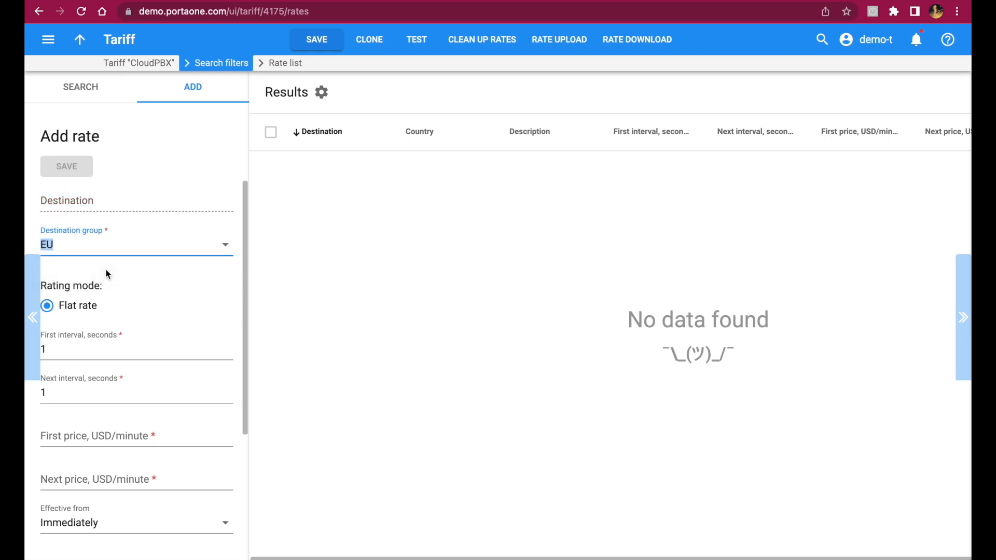
{"action": "left_click", "coordinate": [66, 435]}
{"action": "type", "text": "0"}
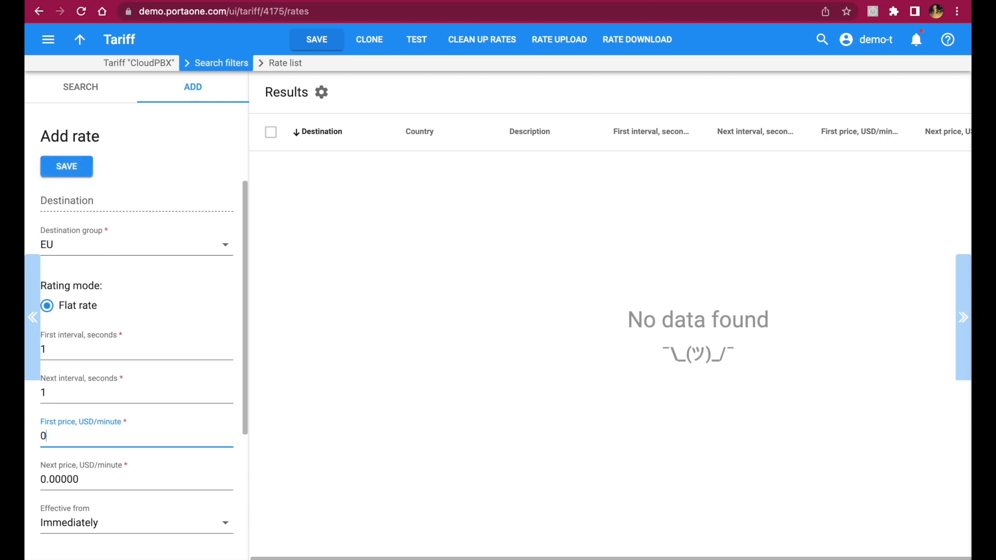
{"action": "type", "text": ".08"}
{"action": "left_click", "coordinate": [80, 167]}
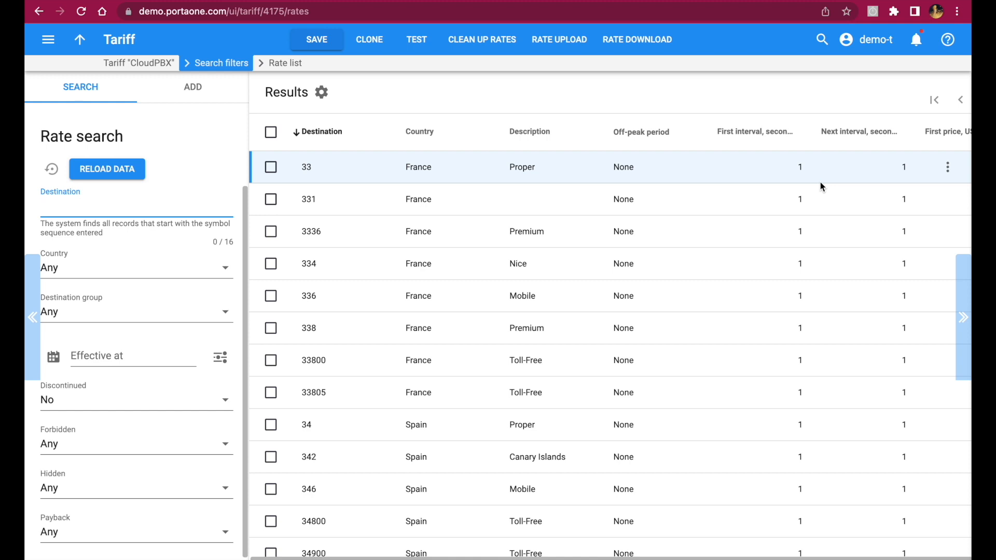
{"action": "scroll", "coordinate": [820, 182], "scroll_direction": "right", "scroll_amount": 4}
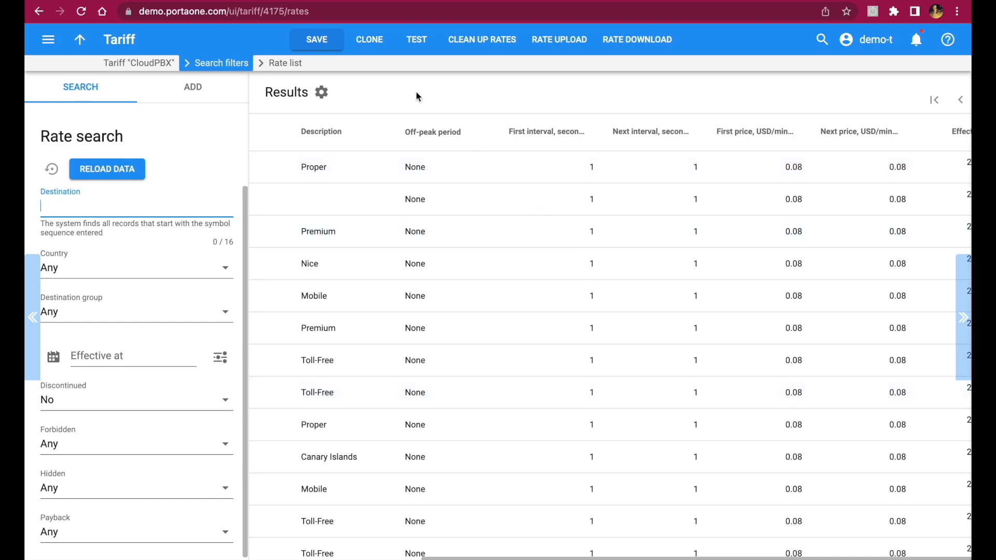
{"action": "left_click", "coordinate": [327, 46]}
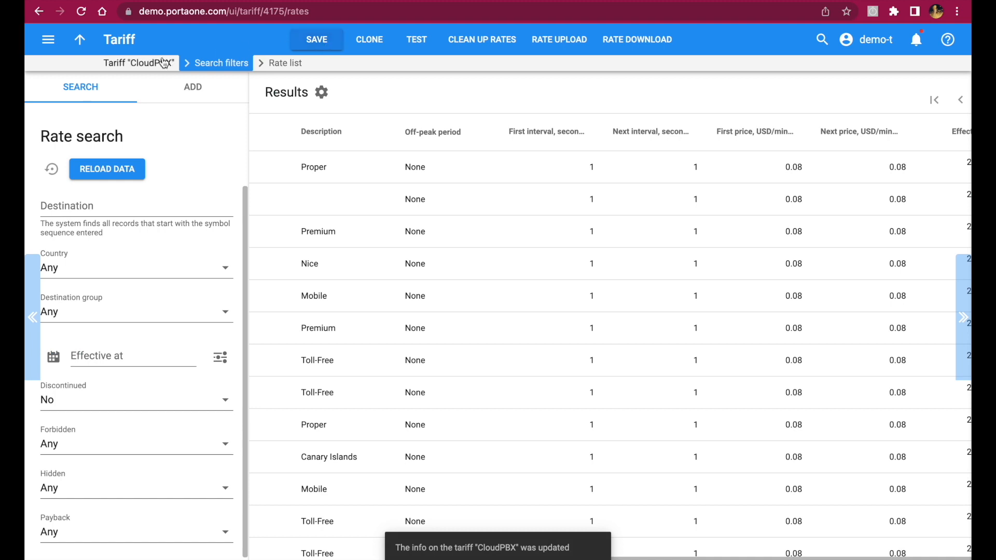
Step: Create and save a tariff named Incoming for the Voice calls service, applied to Customer
{"action": "left_click", "coordinate": [81, 46]}
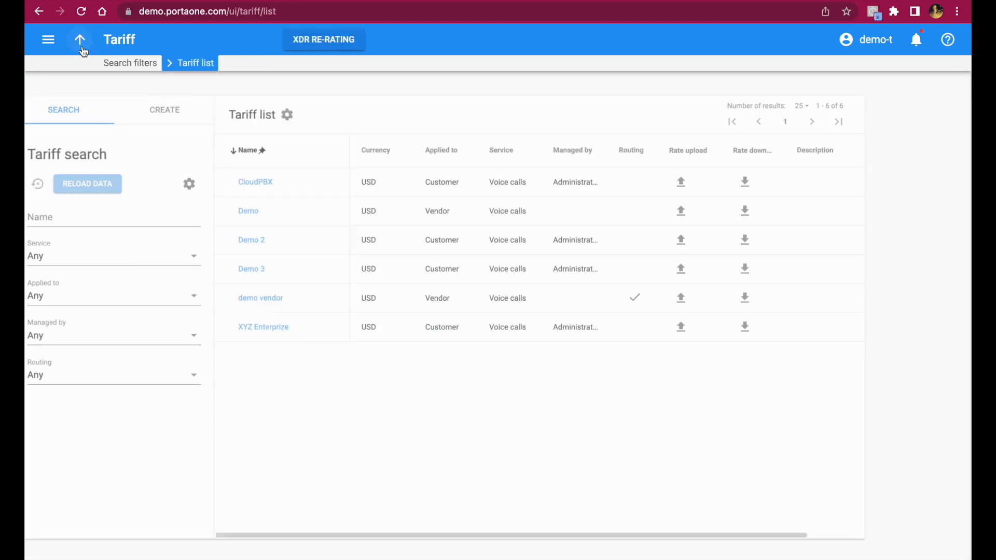
{"action": "left_click", "coordinate": [189, 89]}
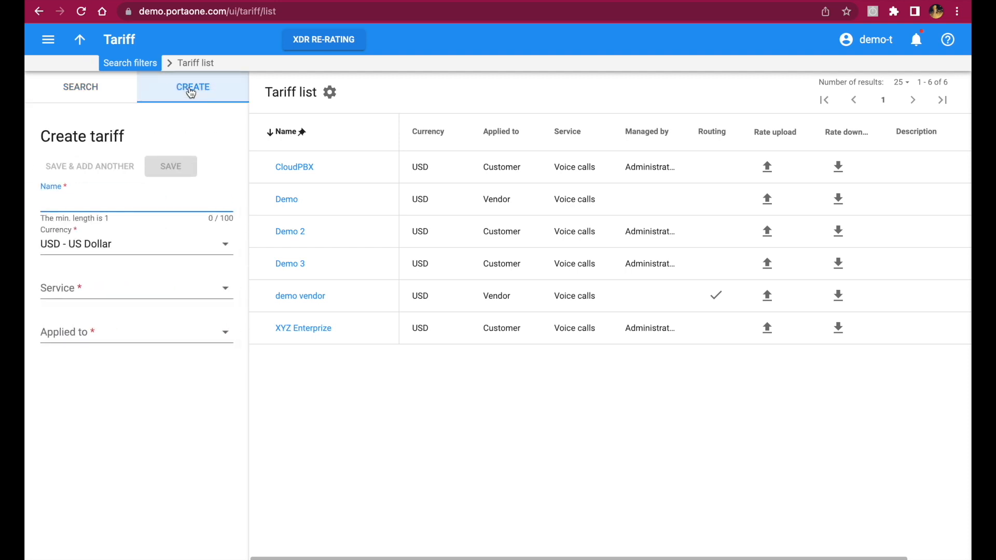
{"action": "type", "text": "Incoming"}
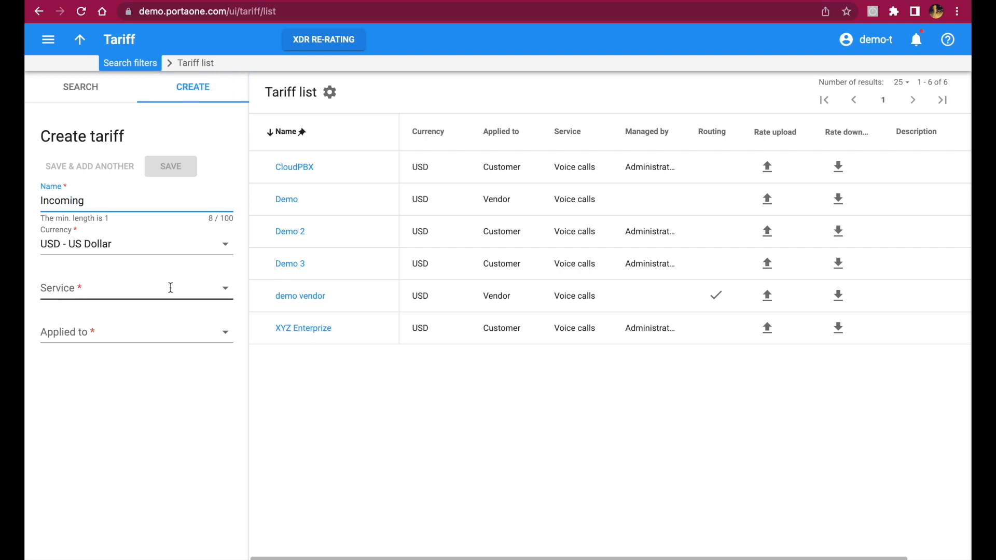
{"action": "left_click", "coordinate": [171, 288]}
{"action": "type", "text": "voic"}
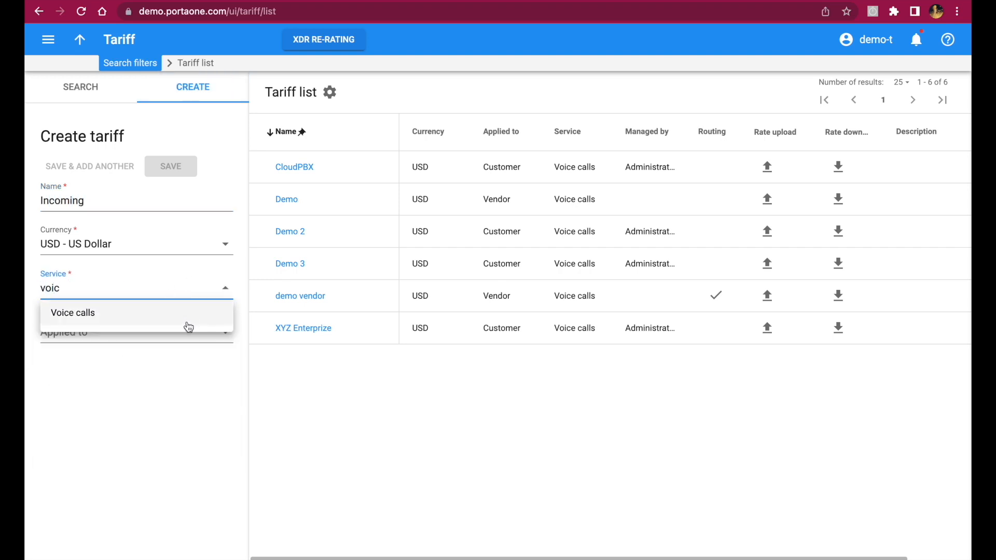
{"action": "left_click", "coordinate": [188, 326]}
{"action": "left_click", "coordinate": [121, 336]}
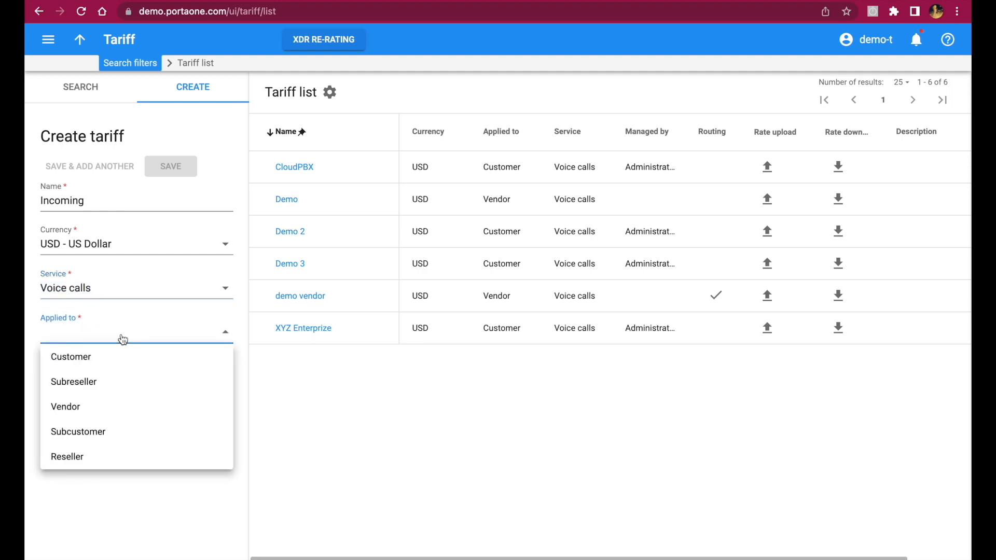
{"action": "left_click", "coordinate": [111, 355]}
{"action": "left_click", "coordinate": [187, 165]}
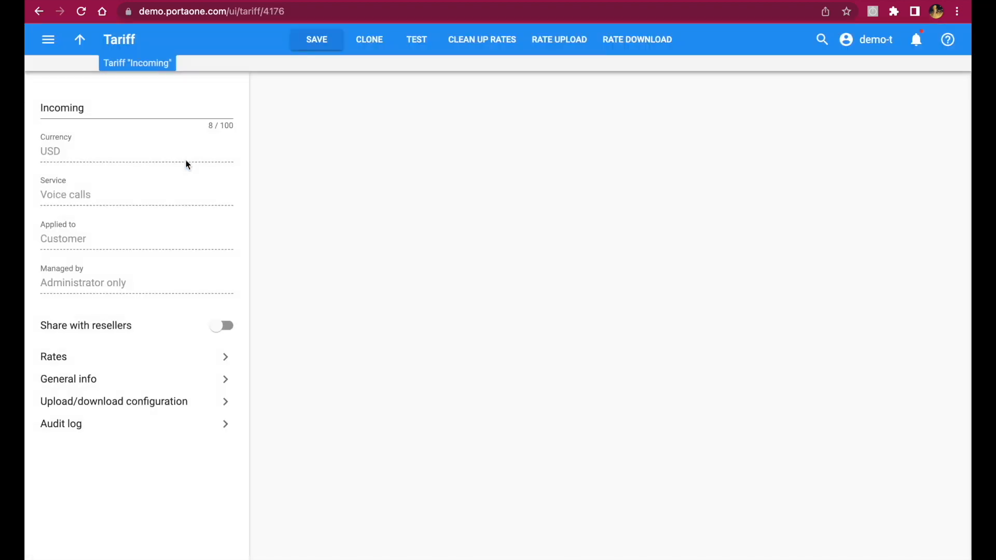
Step: Add a rate for the default destination | with a first price of 0.0 USD/minute and save the Incoming tariff
{"action": "left_click", "coordinate": [99, 362]}
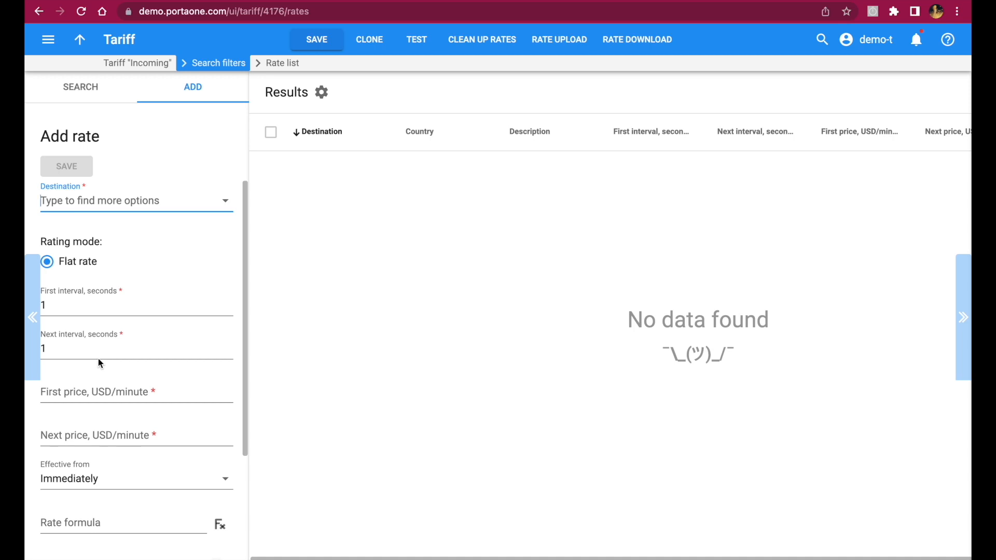
{"action": "type", "text": "|"}
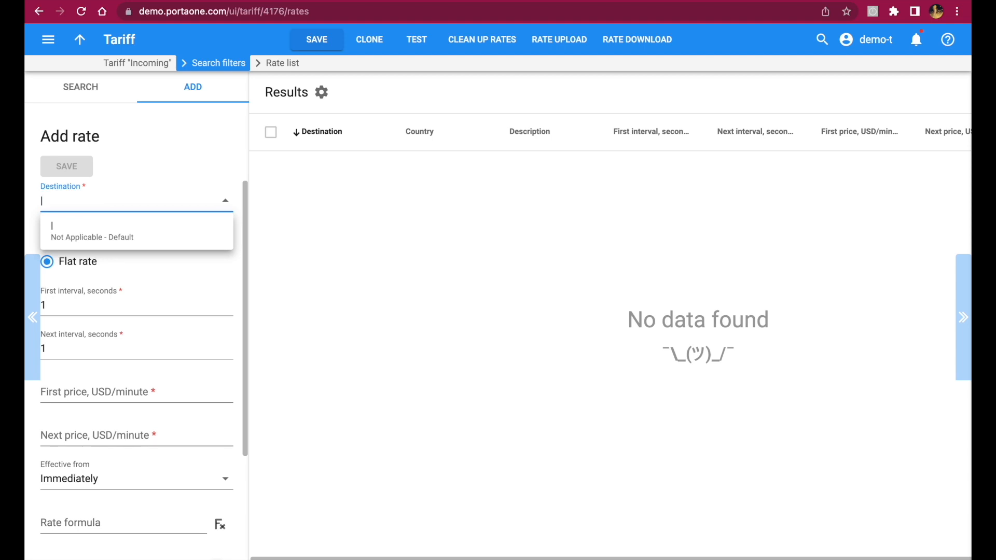
{"action": "left_click", "coordinate": [168, 233]}
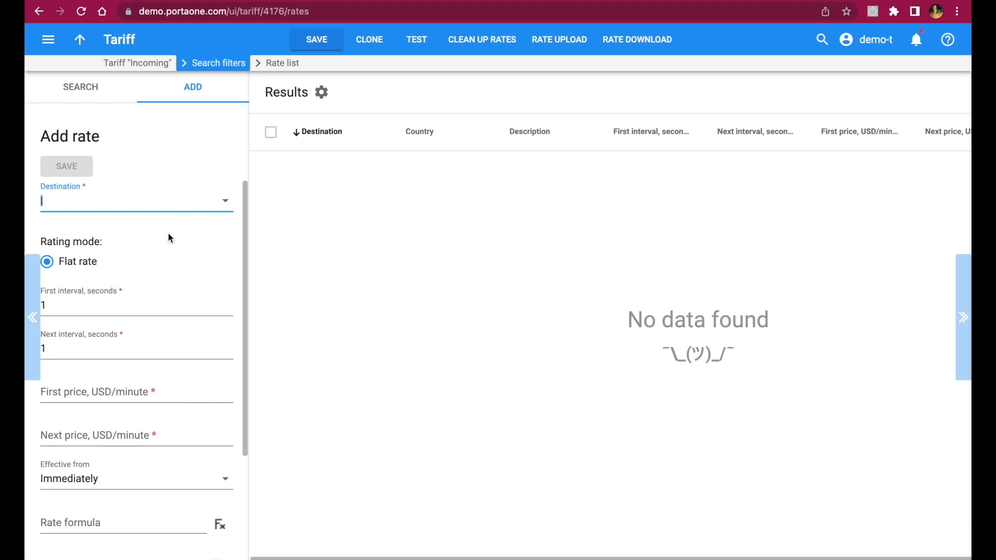
{"action": "left_click", "coordinate": [71, 387]}
{"action": "type", "text": "0.0"}
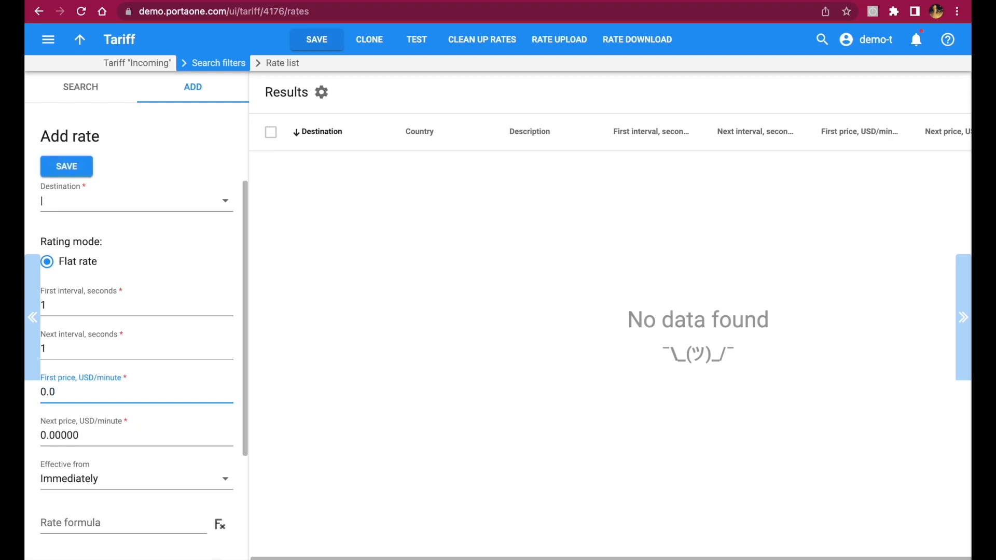
{"action": "left_click", "coordinate": [67, 166]}
{"action": "left_click", "coordinate": [317, 42]}
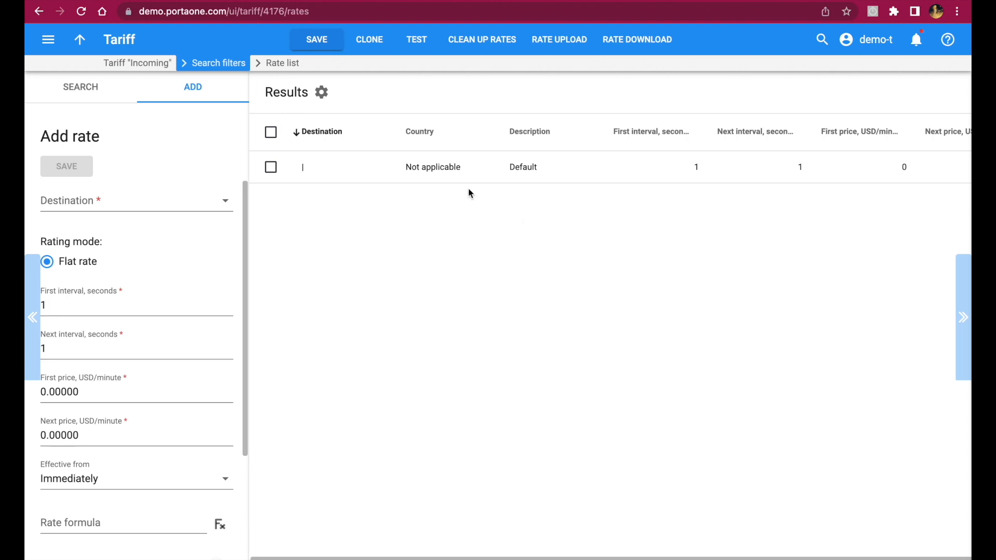
Step: Create and save a volume discount plan named 1000 min to EU in USD - US Dollar with destination group set Cloud PBX
{"action": "left_click", "coordinate": [63, 41]}
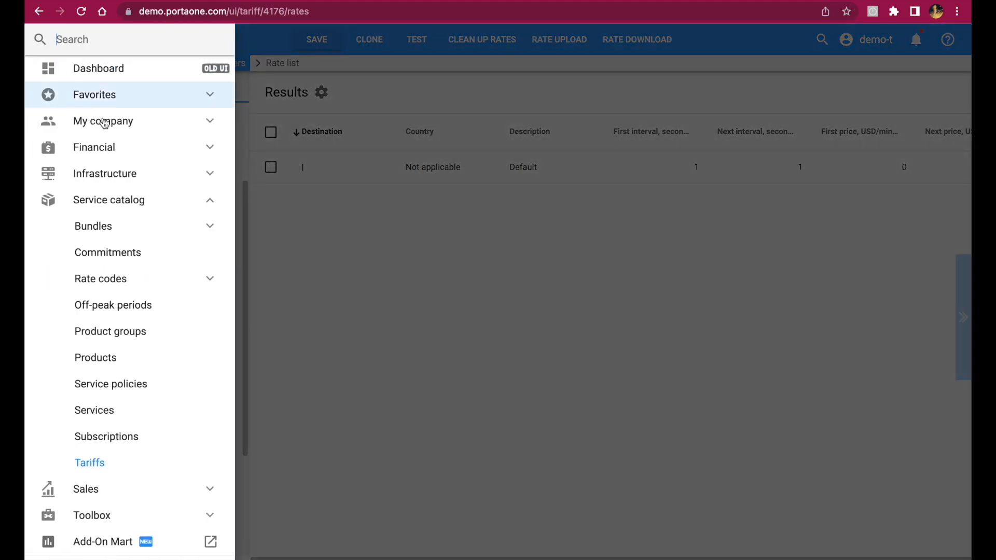
{"action": "left_click", "coordinate": [118, 234]}
{"action": "left_click", "coordinate": [121, 252]}
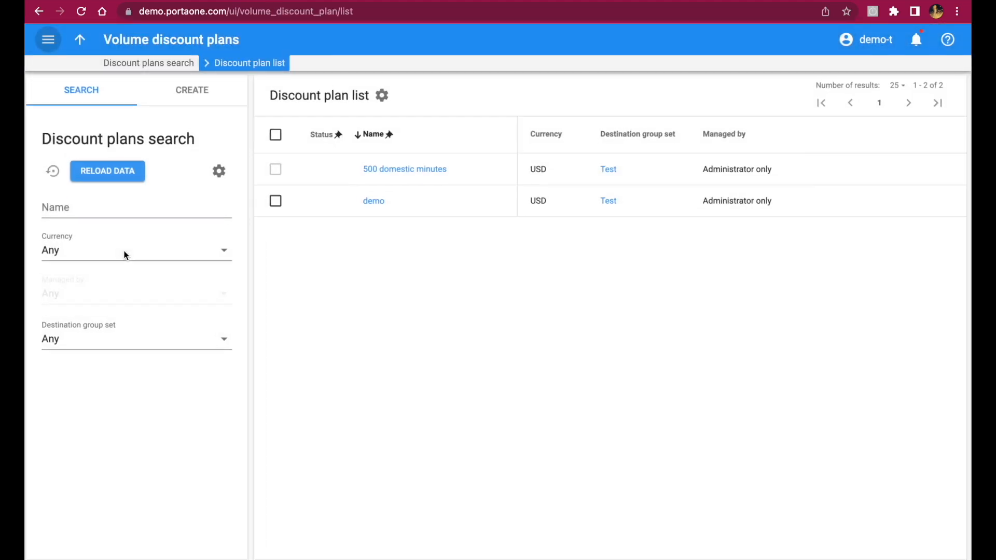
{"action": "left_click", "coordinate": [190, 87]}
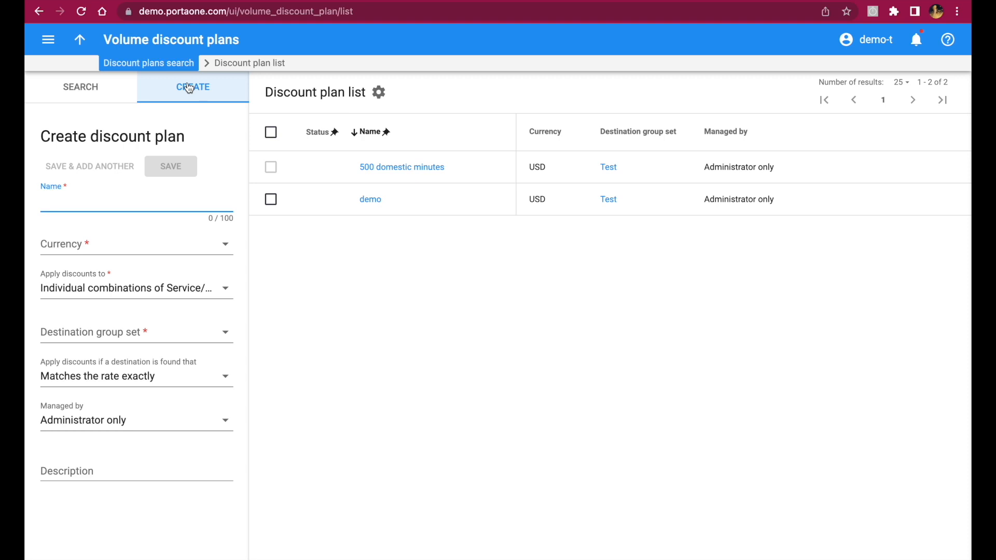
{"action": "type", "text": "1000 "}
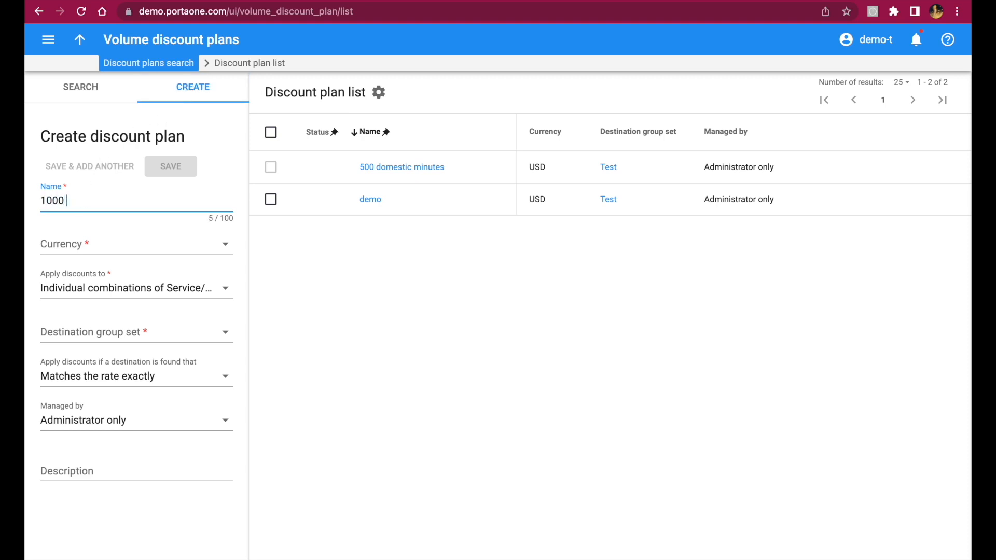
{"action": "type", "text": "min to EU"}
{"action": "left_click", "coordinate": [99, 241]}
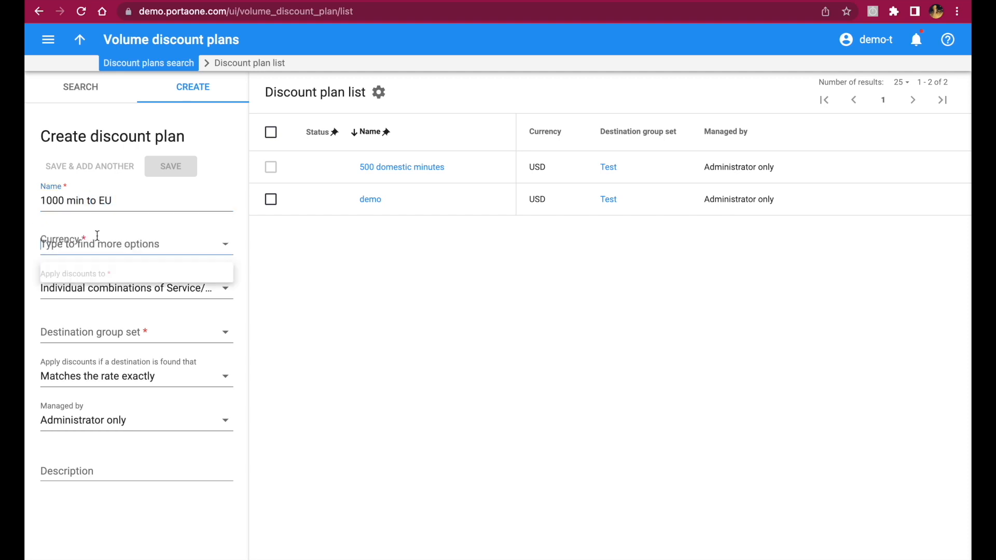
{"action": "left_click", "coordinate": [99, 267]}
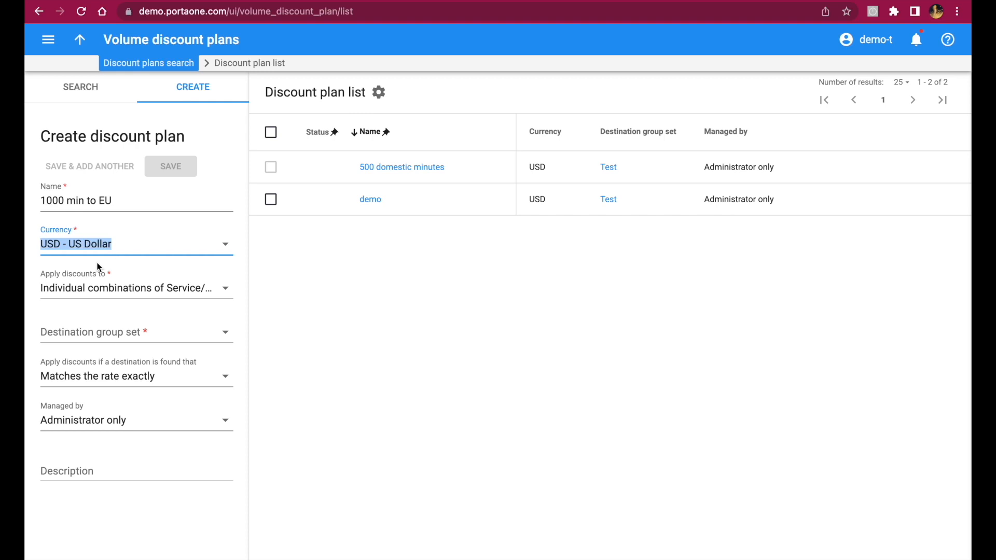
{"action": "left_click", "coordinate": [110, 327]}
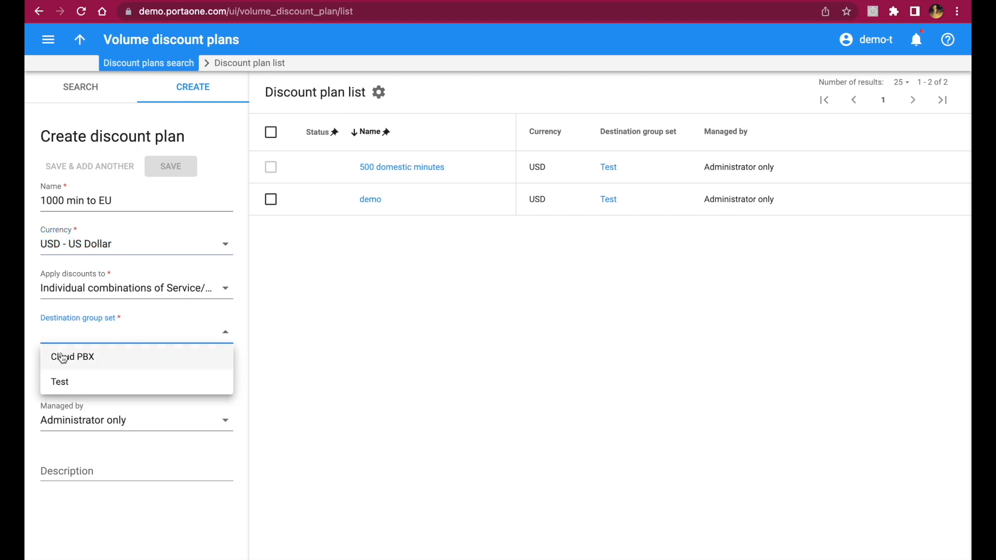
{"action": "left_click", "coordinate": [65, 358]}
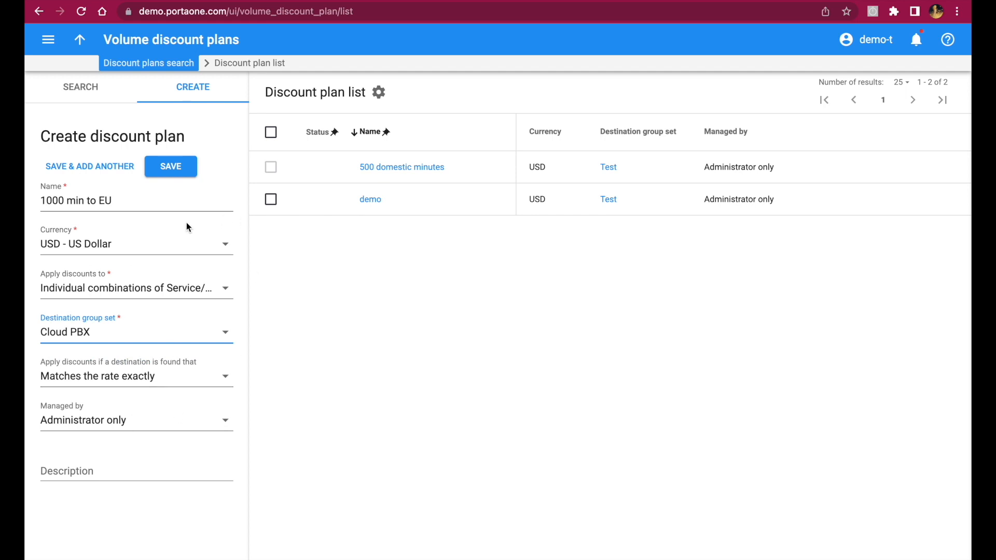
{"action": "left_click", "coordinate": [180, 170]}
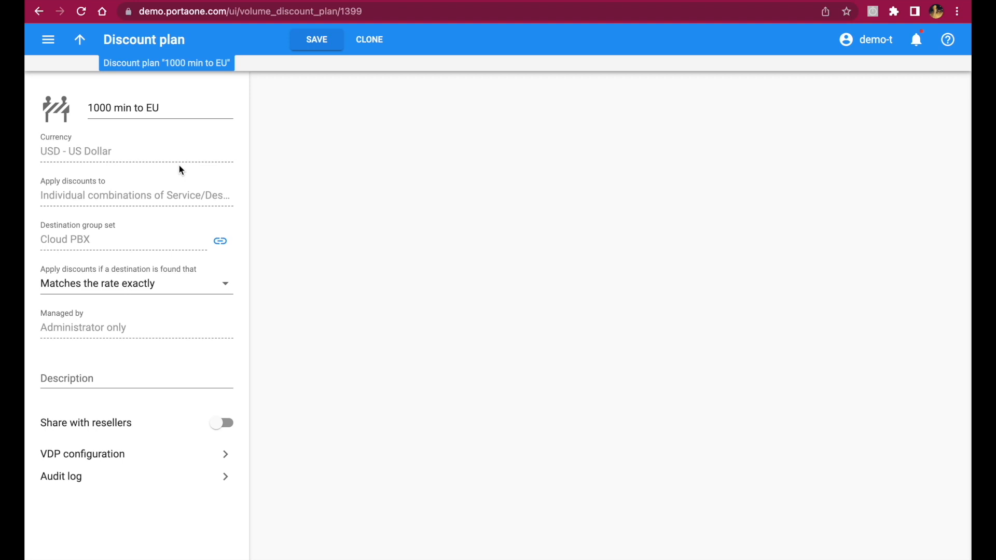
Step: Add a Quota discount group to the plan for Voice calls, measured by Service used, minute, for destination group EU, and save it
{"action": "left_click", "coordinate": [121, 454]}
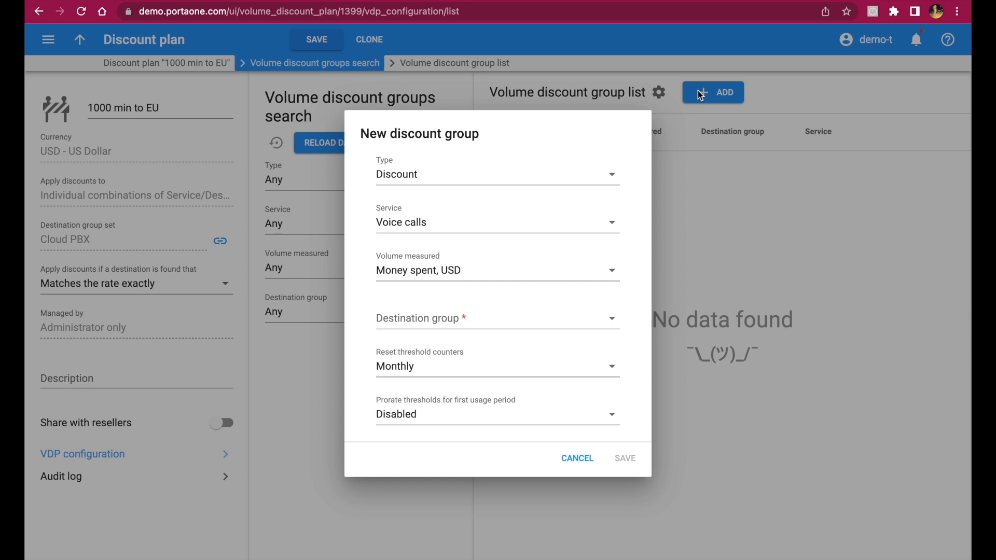
{"action": "left_click", "coordinate": [481, 174]}
{"action": "left_click", "coordinate": [426, 227]}
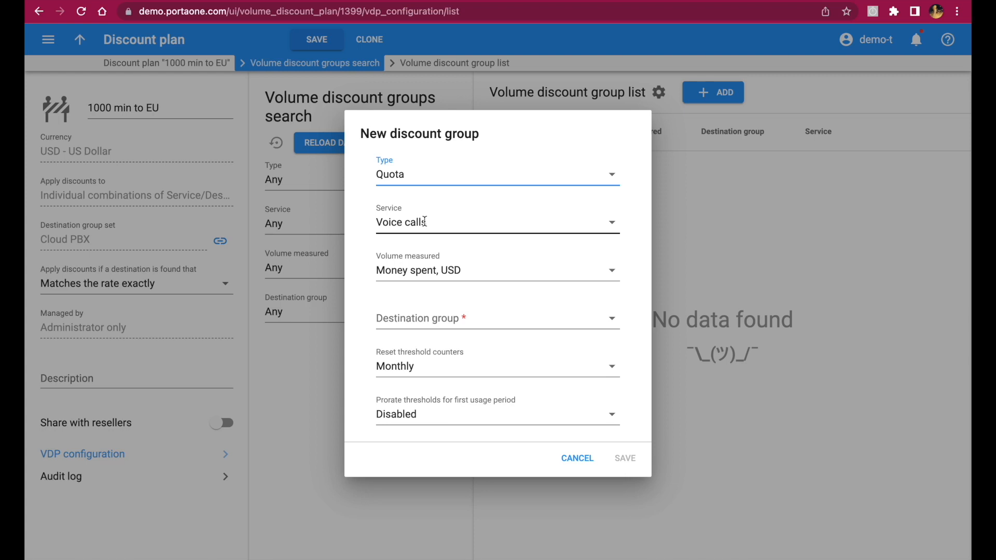
{"action": "left_click", "coordinate": [419, 275]}
{"action": "left_click", "coordinate": [415, 321]}
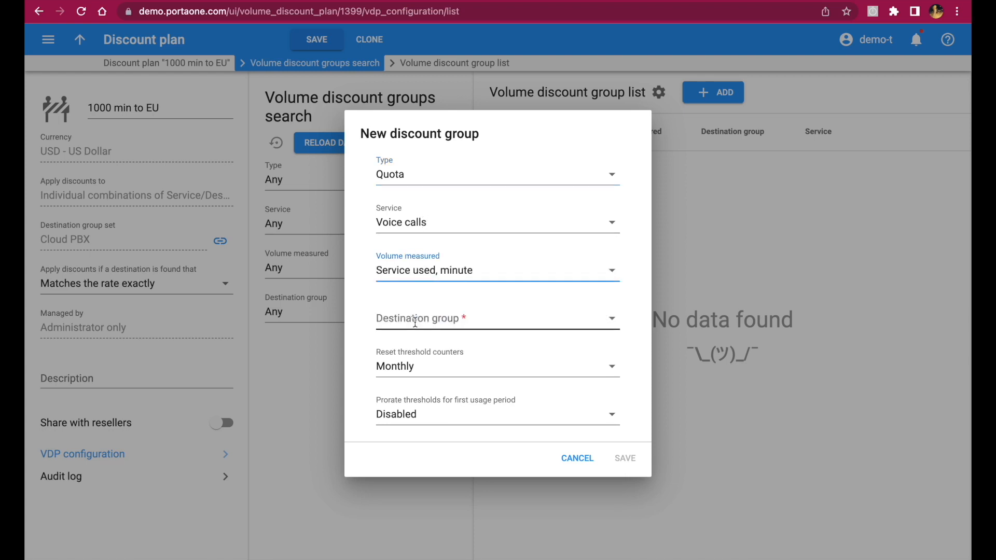
{"action": "left_click", "coordinate": [415, 320]}
{"action": "left_click", "coordinate": [411, 344]}
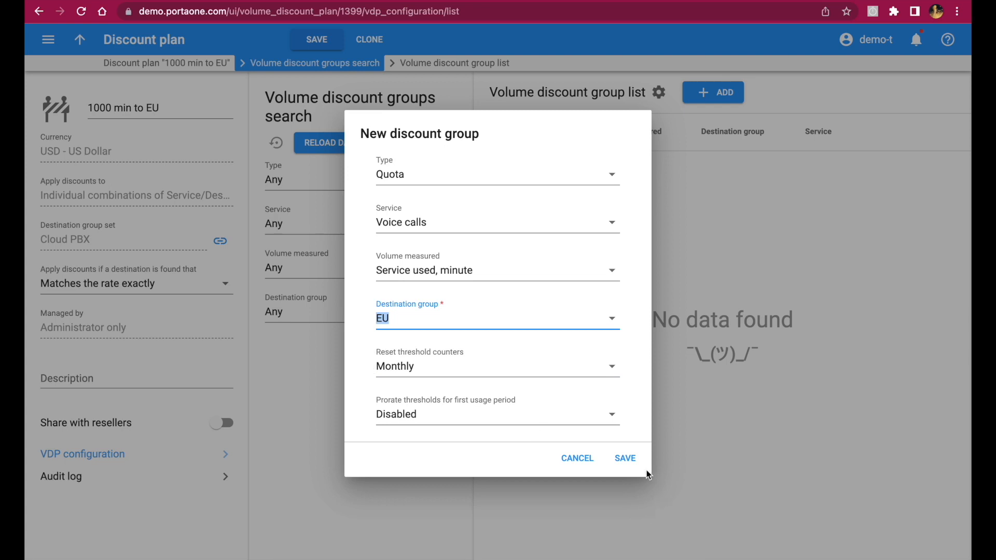
{"action": "left_click", "coordinate": [624, 460]}
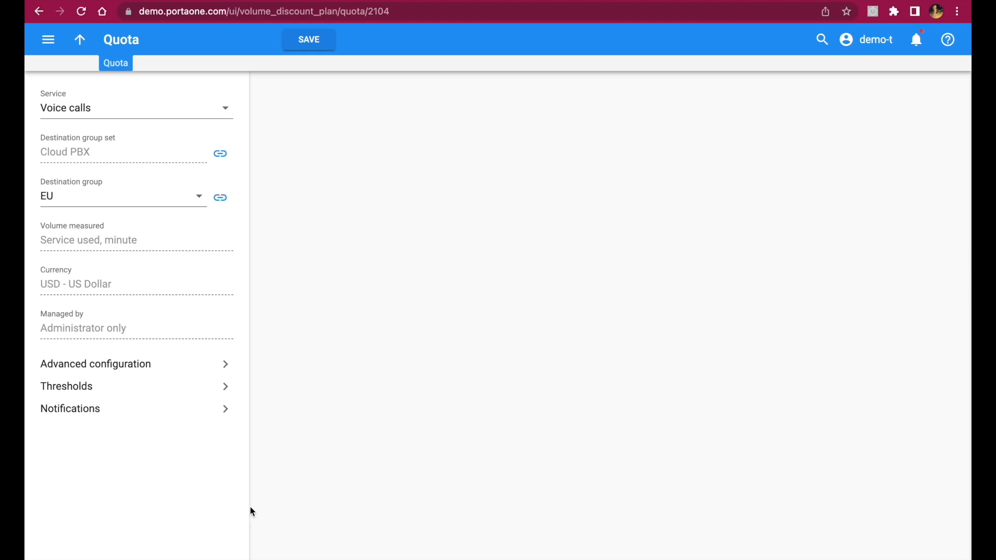
Step: Set the quota's period threshold to 1000 minutes and save the quota
{"action": "left_click", "coordinate": [134, 394]}
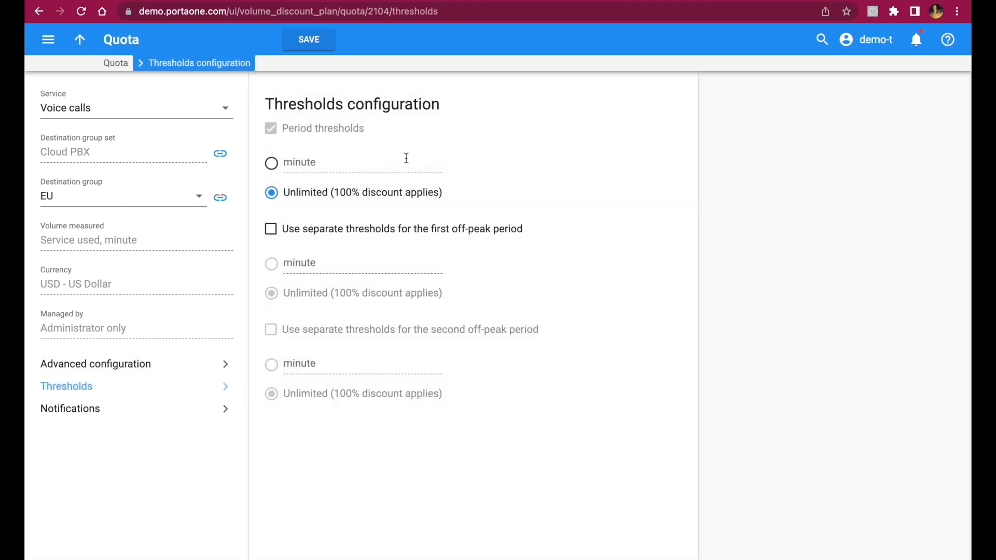
{"action": "left_click", "coordinate": [271, 164]}
{"action": "left_click", "coordinate": [312, 163]}
{"action": "type", "text": "1000"}
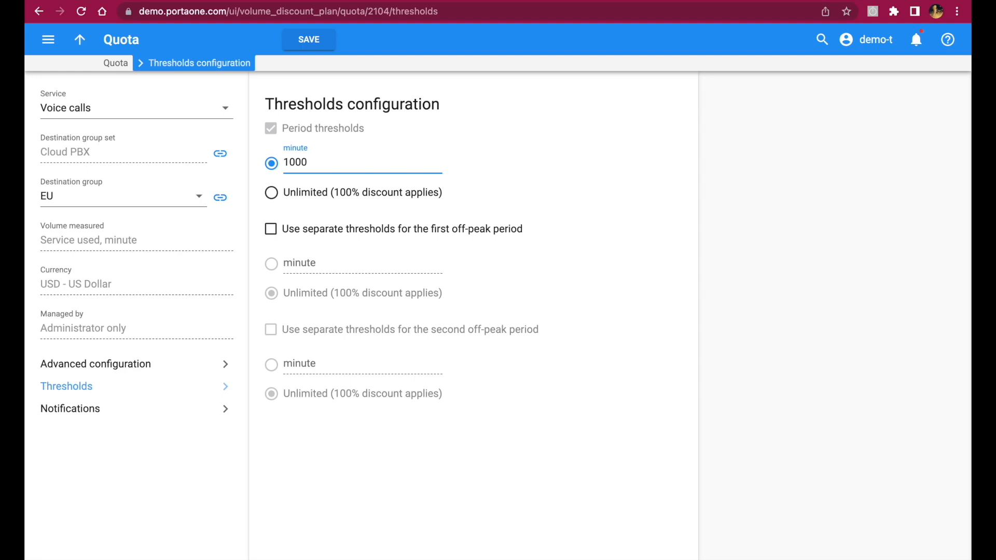
{"action": "left_click", "coordinate": [292, 40]}
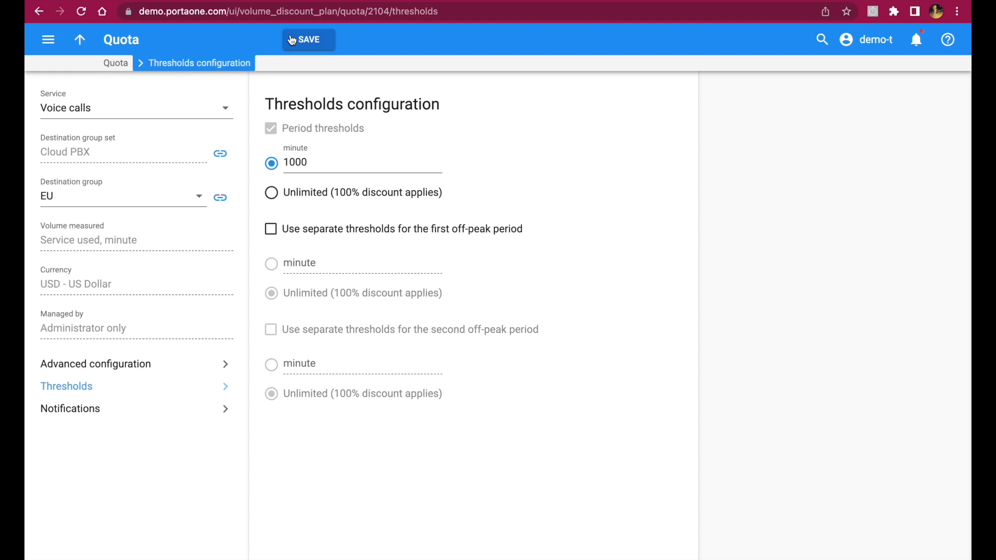
Step: Set the quota notifications to percent units, notify end users at 25% remaining peak quota and upon peak quota exhaustion, and save
{"action": "left_click", "coordinate": [121, 413]}
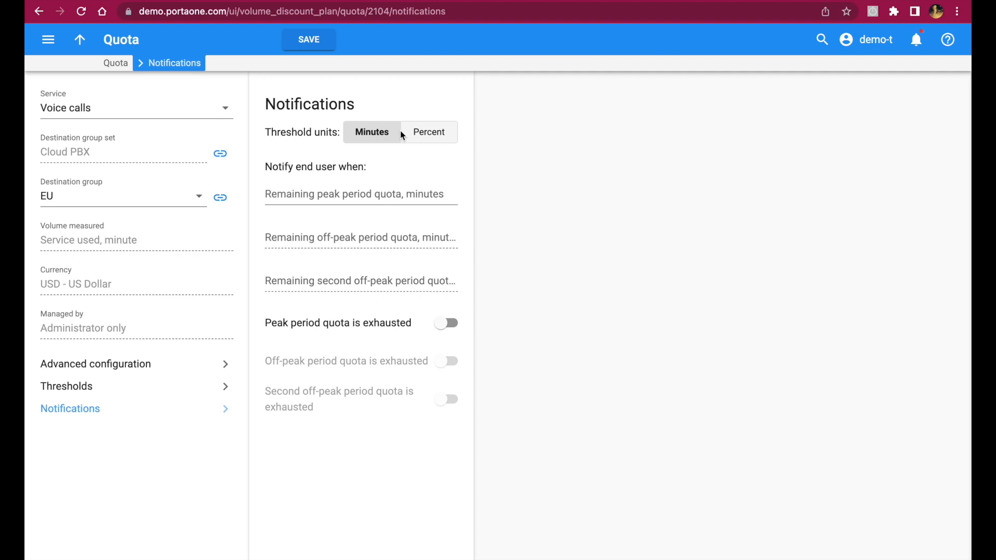
{"action": "left_click", "coordinate": [426, 134]}
{"action": "left_click", "coordinate": [323, 192]}
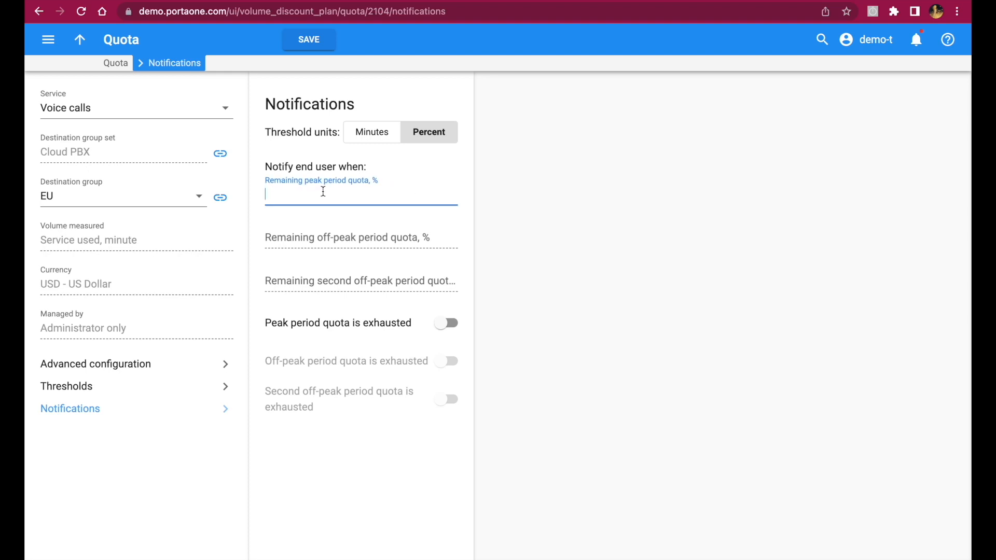
{"action": "type", "text": "25"}
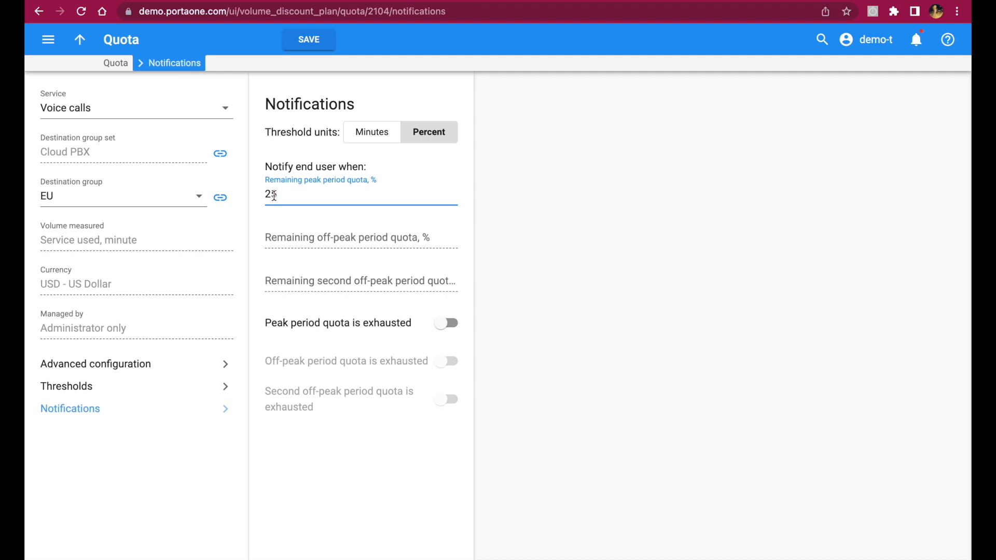
{"action": "left_click", "coordinate": [450, 326]}
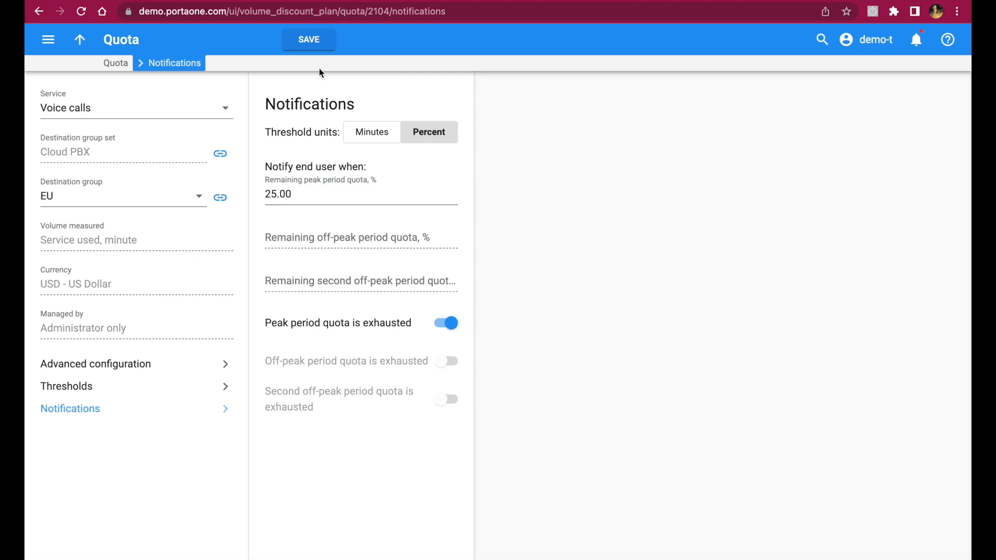
{"action": "left_click", "coordinate": [308, 34]}
Step: Start a new subscription plan in the service catalog and name it Basic Cloud PBX
{"action": "left_click", "coordinate": [46, 40]}
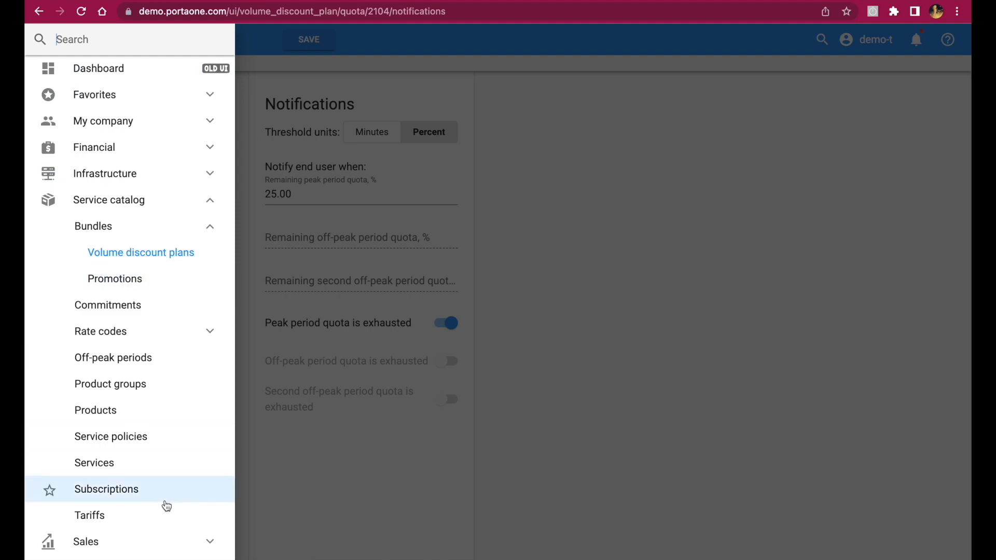
{"action": "left_click", "coordinate": [165, 499]}
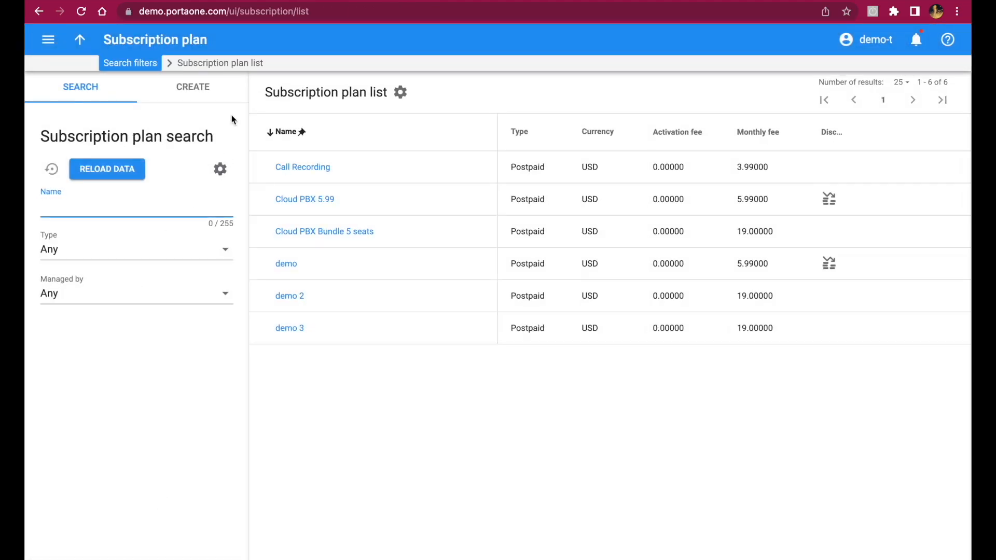
{"action": "left_click", "coordinate": [211, 97]}
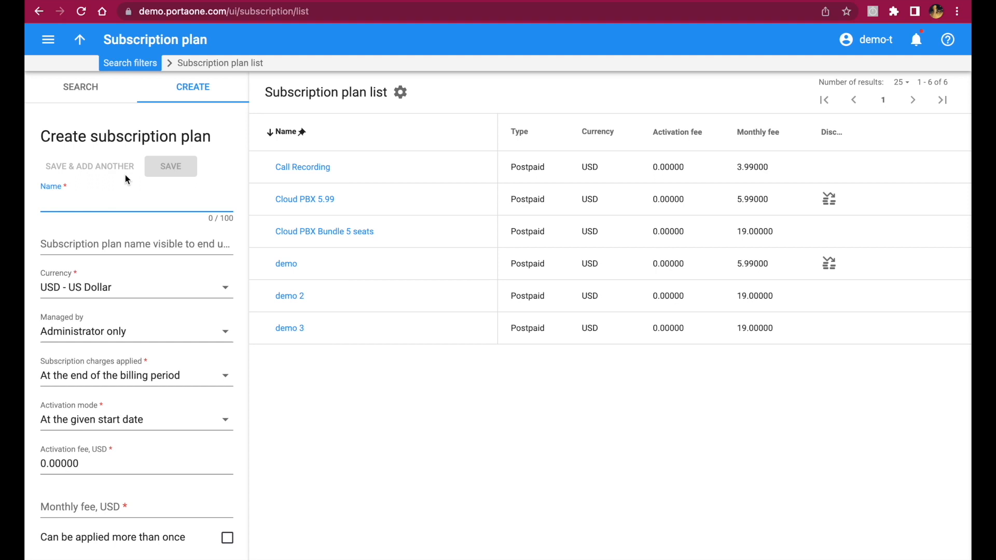
{"action": "type", "text": "Basic Clou"}
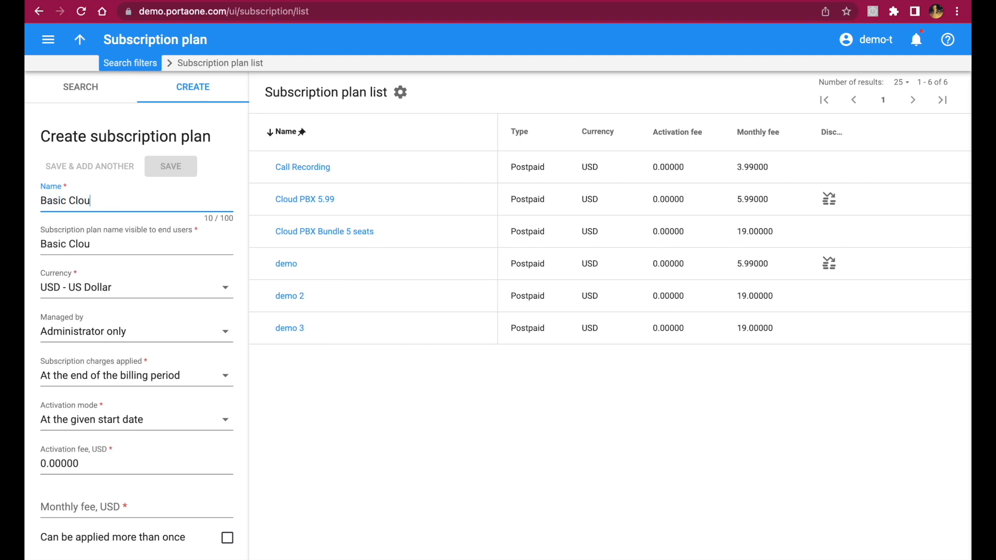
{"action": "type", "text": "d PBX"}
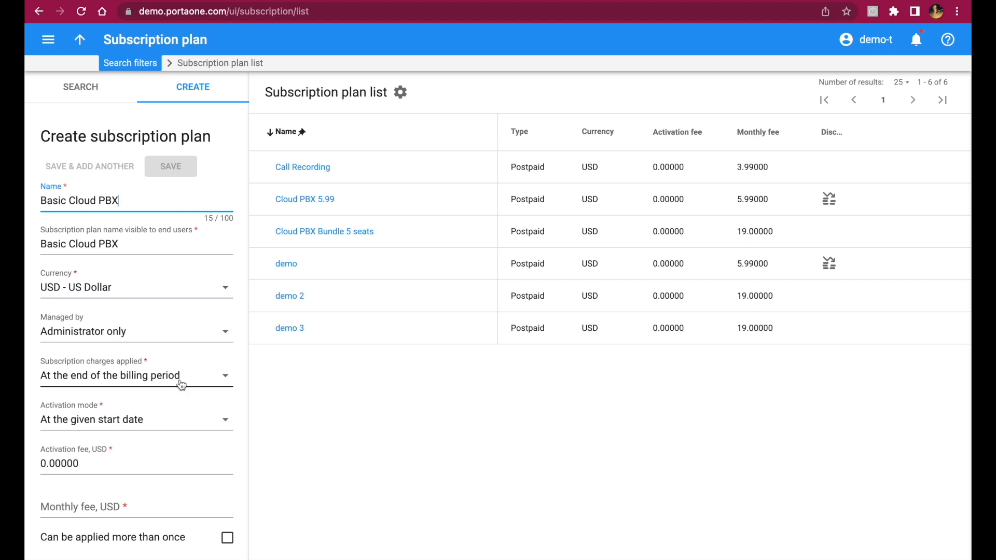
Step: Have the subscription charges applied in advance, set the monthly fee to 9.99 USD, and save the plan
{"action": "left_click", "coordinate": [222, 378]}
{"action": "left_click", "coordinate": [171, 422]}
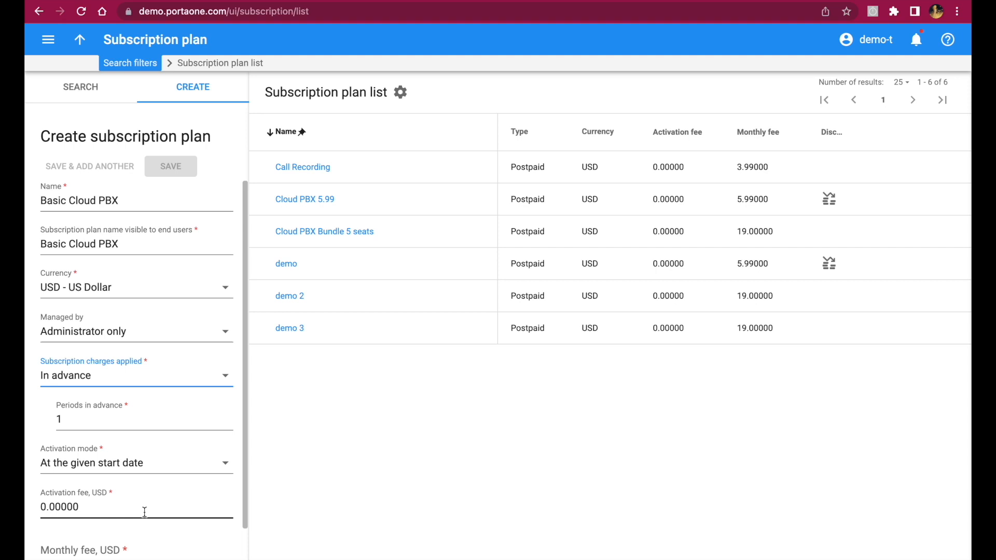
{"action": "scroll", "coordinate": [94, 519], "scroll_direction": "down", "scroll_amount": 1}
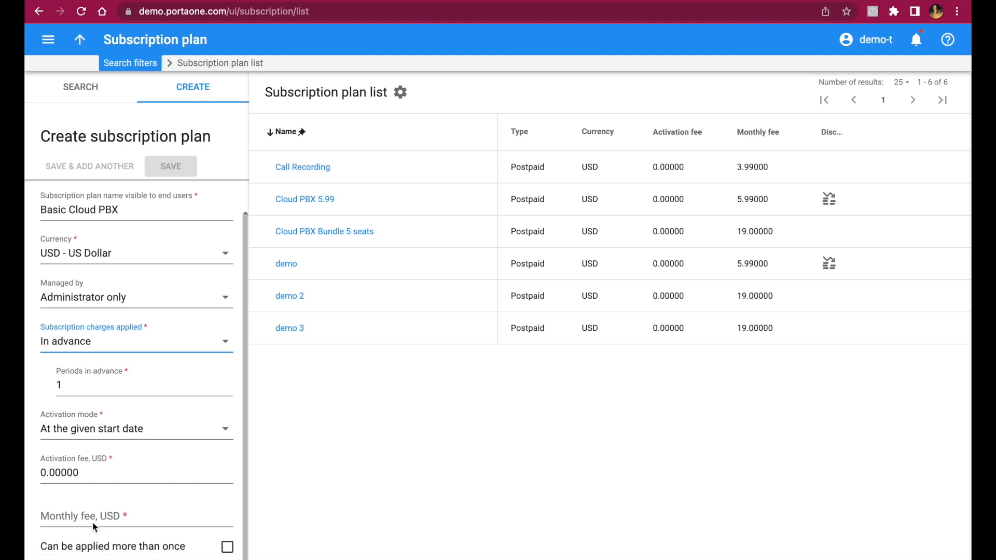
{"action": "left_click", "coordinate": [93, 511]}
{"action": "type", "text": "9.99"}
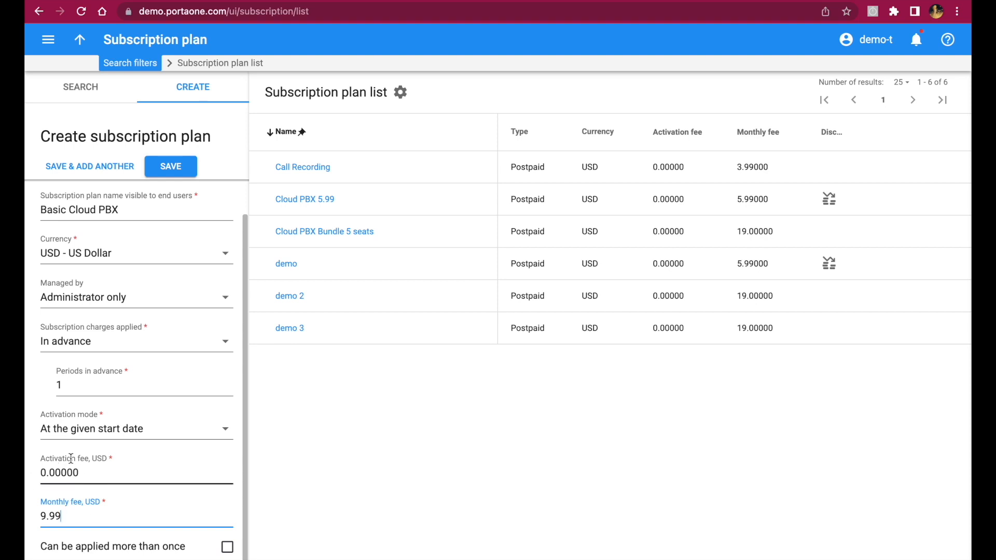
{"action": "left_click", "coordinate": [178, 175]}
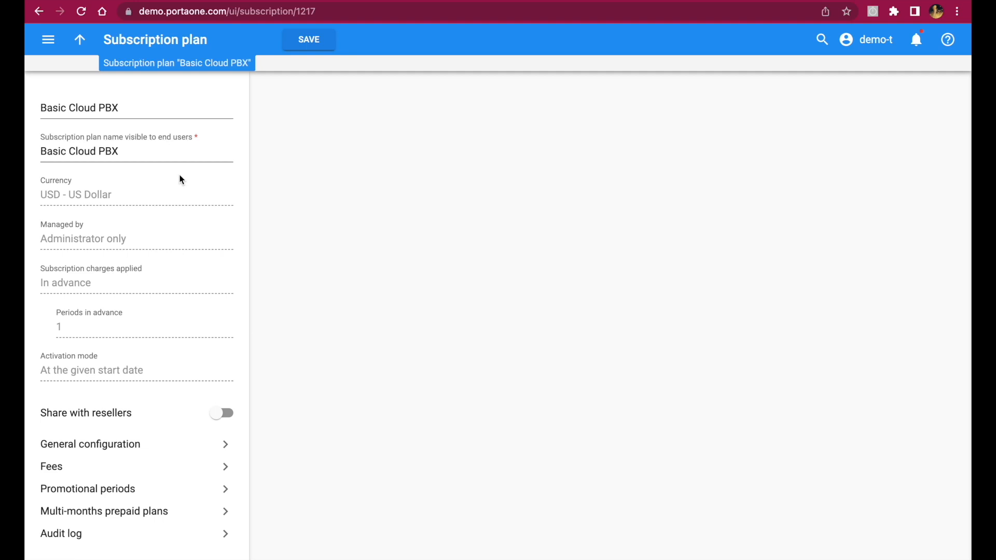
Step: Create and save a main product named Basic Cloud PBX in USD - US Dollar
{"action": "left_click", "coordinate": [50, 40]}
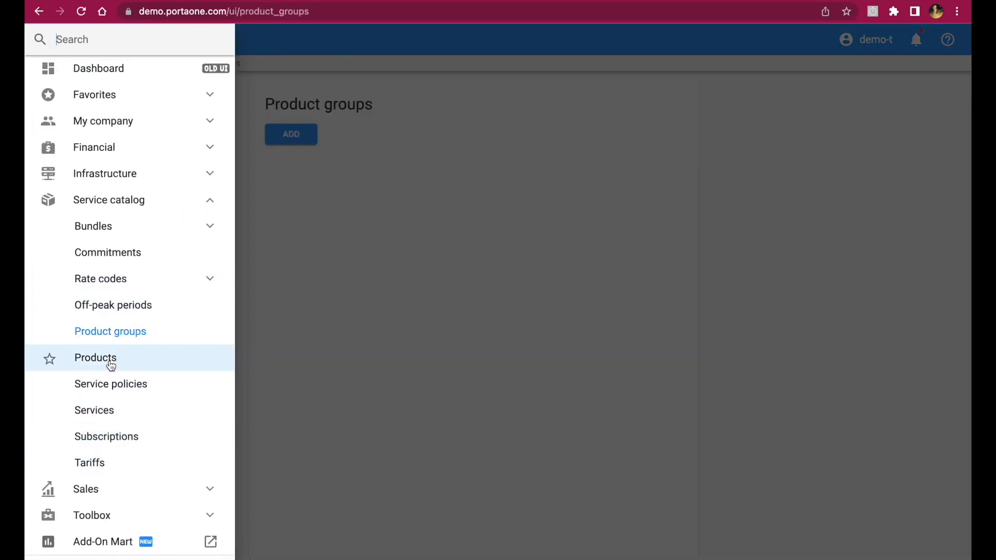
{"action": "left_click", "coordinate": [128, 357]}
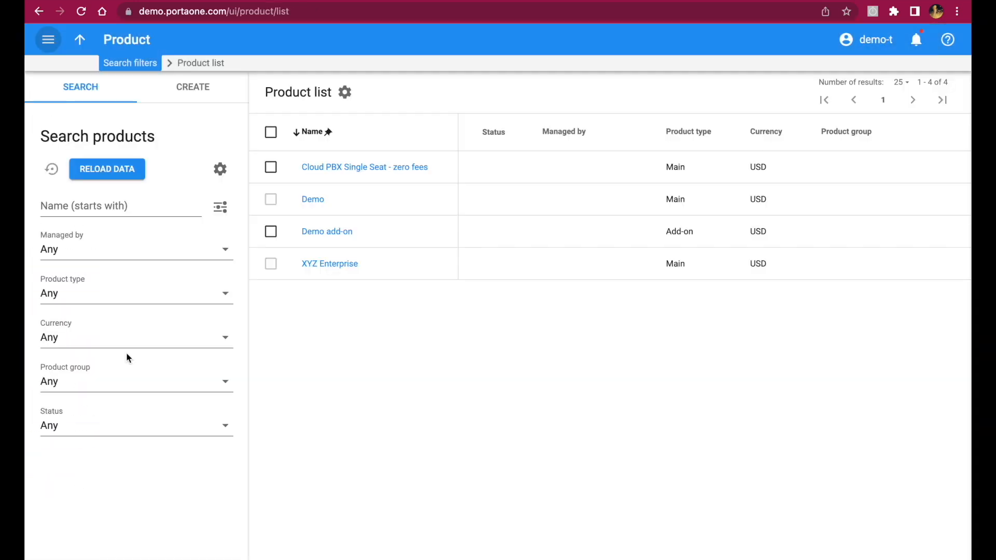
{"action": "left_click", "coordinate": [193, 86]}
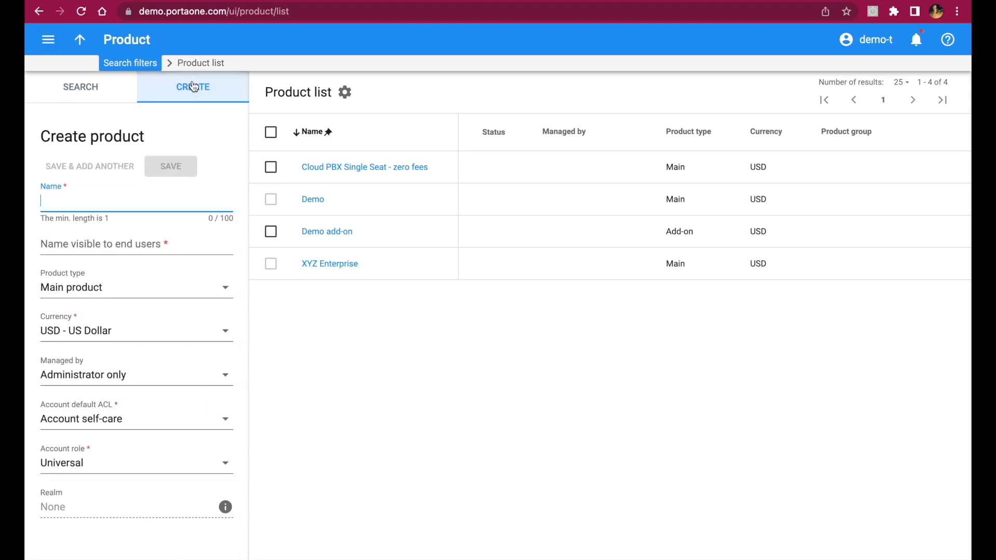
{"action": "type", "text": "Basic Cloud PBX"}
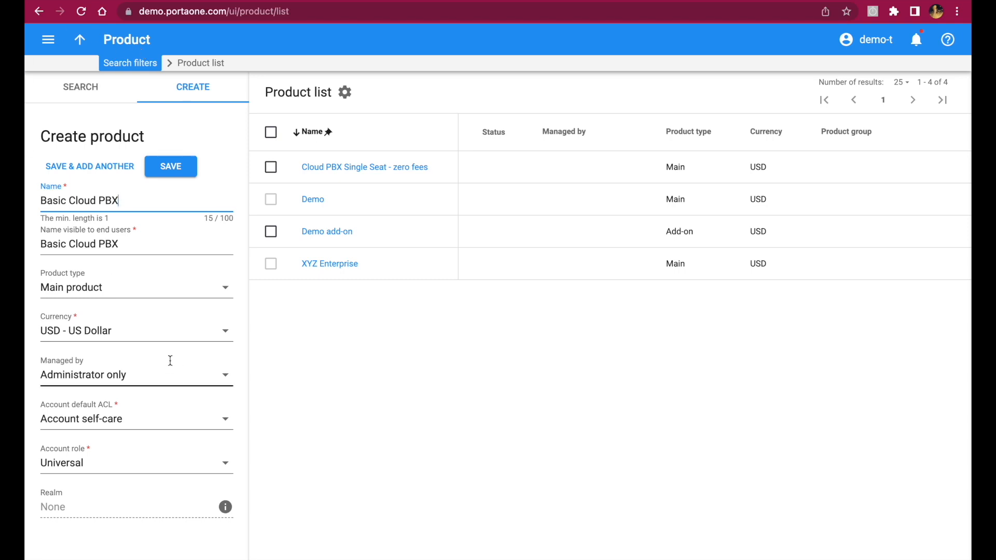
{"action": "left_click", "coordinate": [167, 165]}
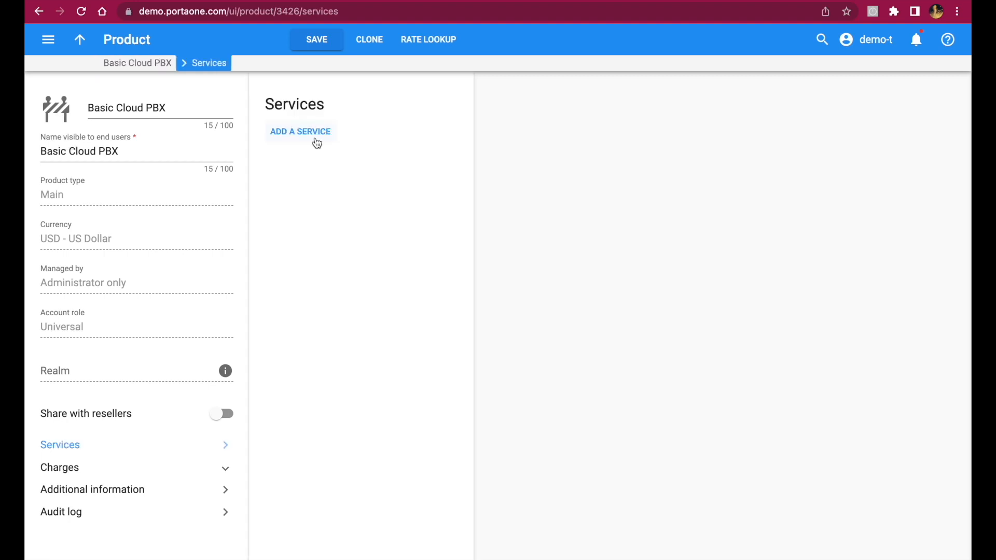
Step: Add the Voice calls service to the Basic Cloud PBX product
{"action": "left_click", "coordinate": [316, 140]}
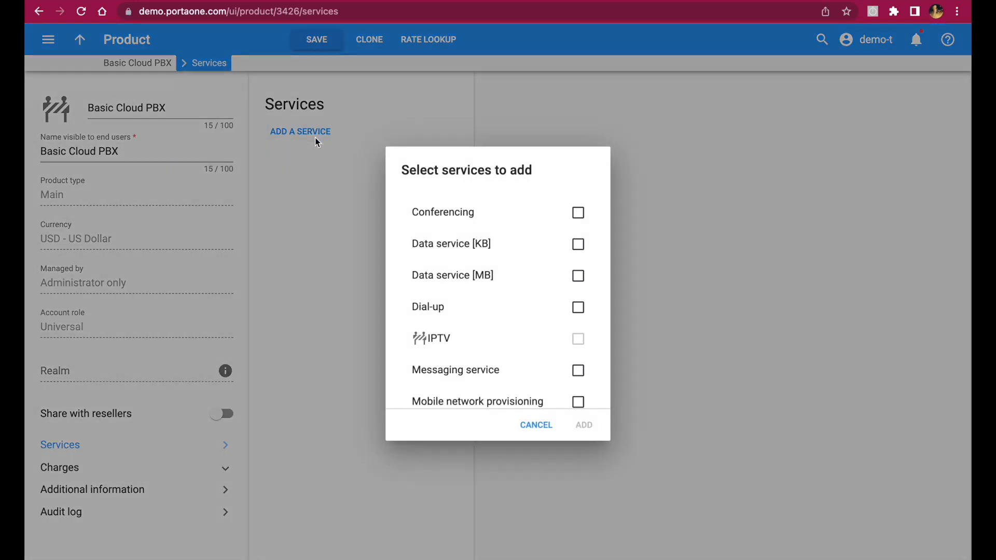
{"action": "scroll", "coordinate": [522, 262], "scroll_direction": "down", "scroll_amount": 3}
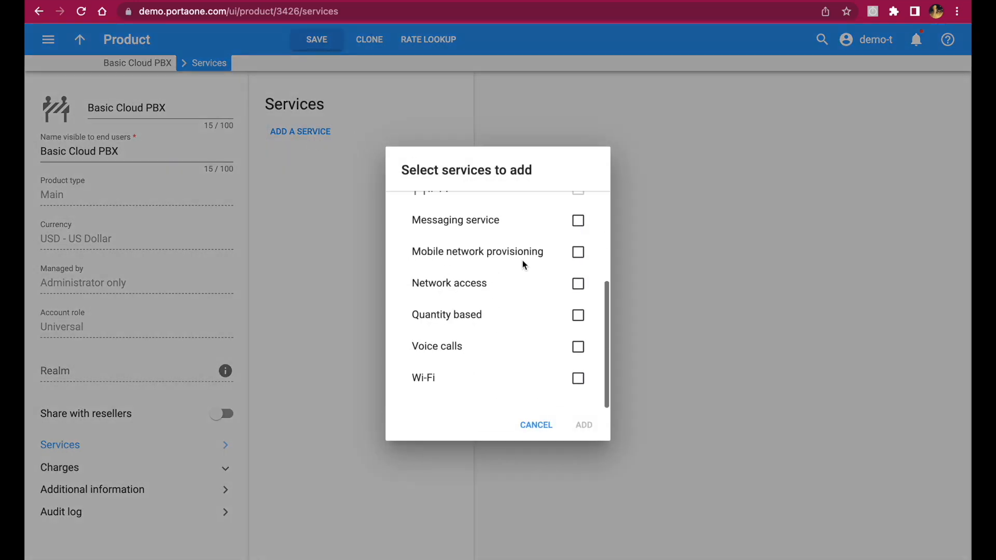
{"action": "left_click", "coordinate": [581, 344]}
{"action": "left_click", "coordinate": [583, 426]}
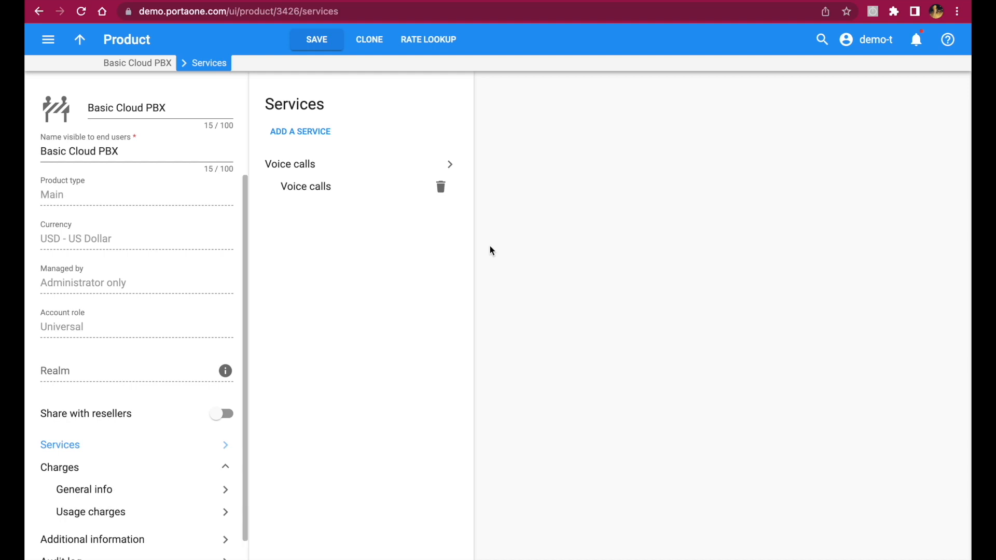
Step: Enable call forwarding in the product's incoming voice calls configuration and allow end users to edit it
{"action": "left_click", "coordinate": [363, 171]}
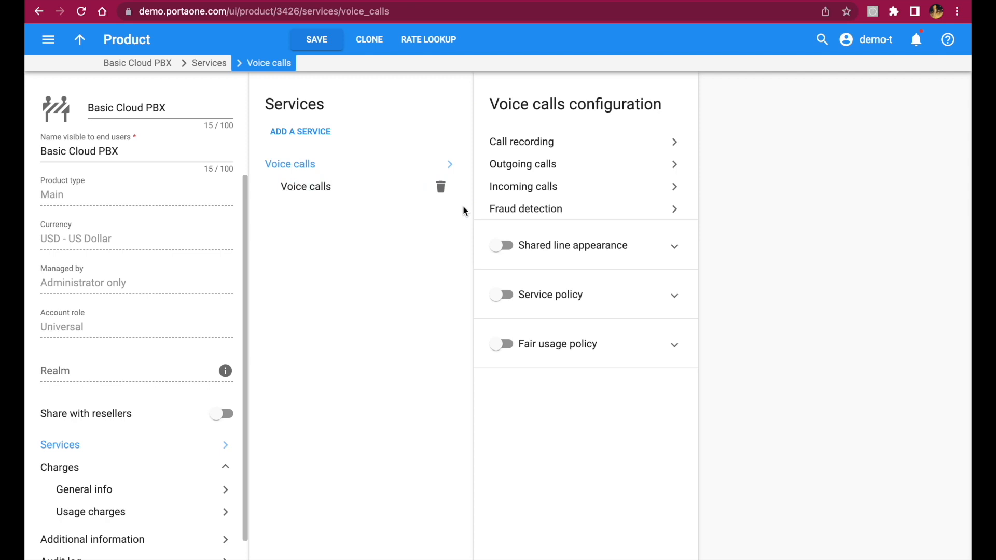
{"action": "left_click", "coordinate": [521, 196]}
{"action": "scroll", "coordinate": [842, 371], "scroll_direction": "down", "scroll_amount": 5}
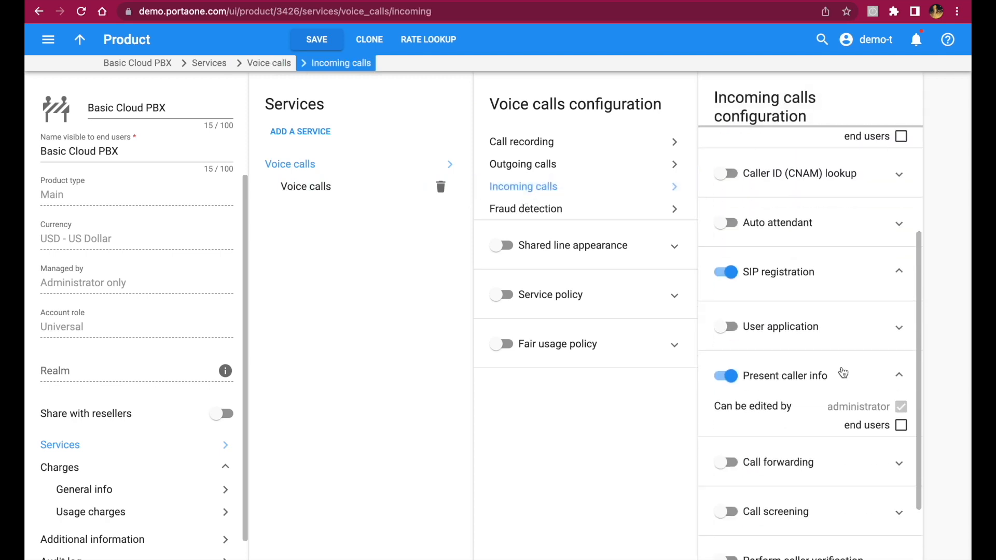
{"action": "left_click", "coordinate": [735, 383]}
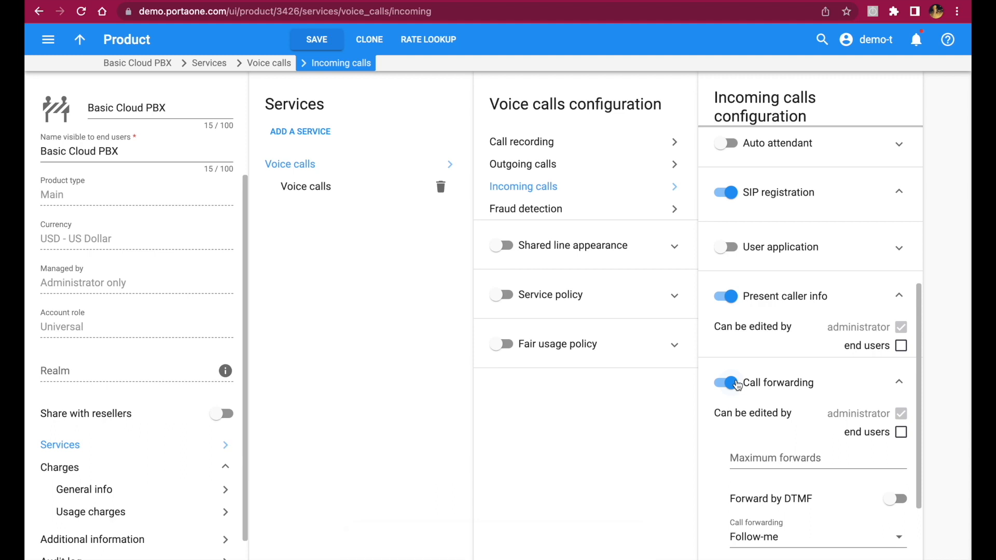
{"action": "left_click", "coordinate": [901, 434]}
Step: Add a usage charge for Voice calls with any node, a blank access code and the CloudPBX tariff, and save it
{"action": "left_click", "coordinate": [113, 513]}
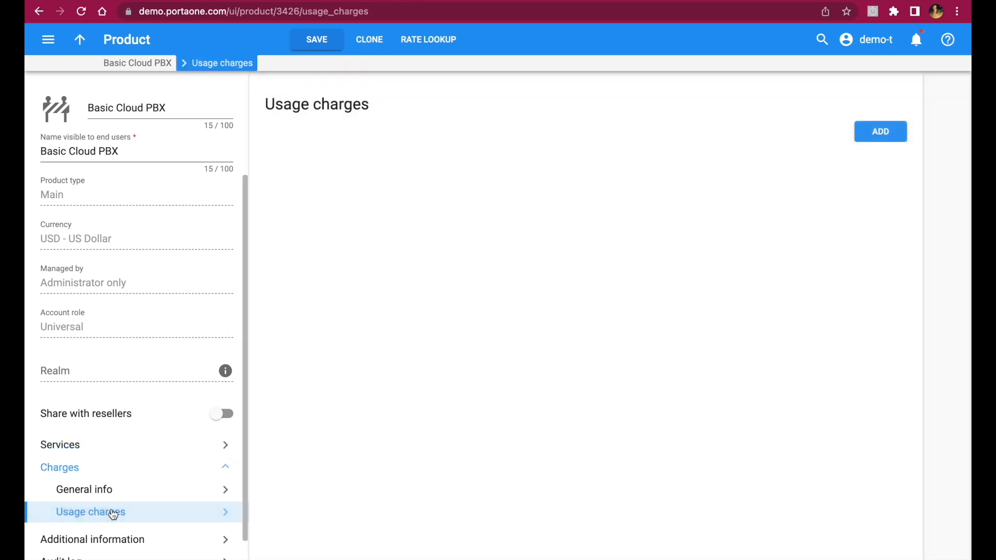
{"action": "left_click", "coordinate": [877, 134]}
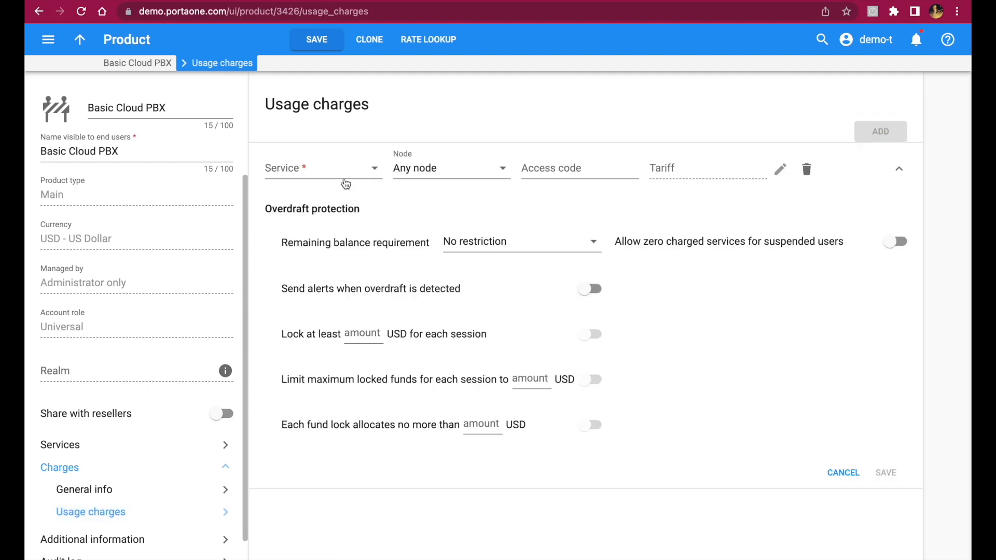
{"action": "left_click", "coordinate": [350, 173]}
{"action": "left_click", "coordinate": [344, 192]}
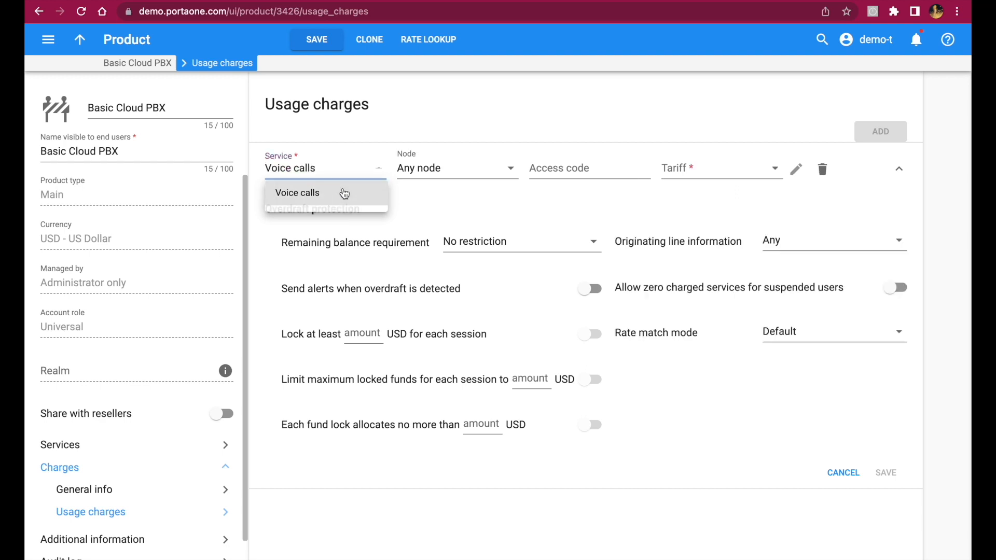
{"action": "left_click", "coordinate": [684, 172]}
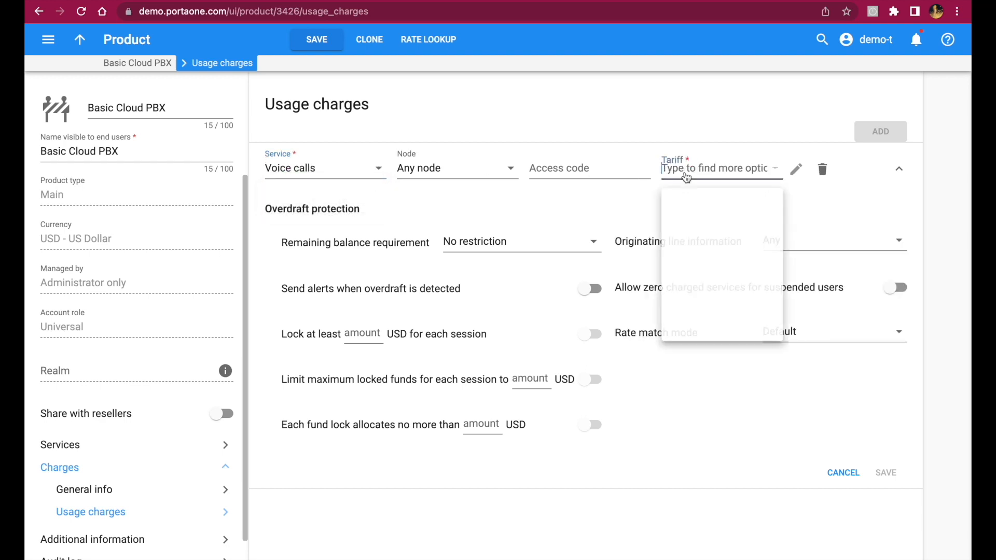
{"action": "left_click", "coordinate": [692, 257]}
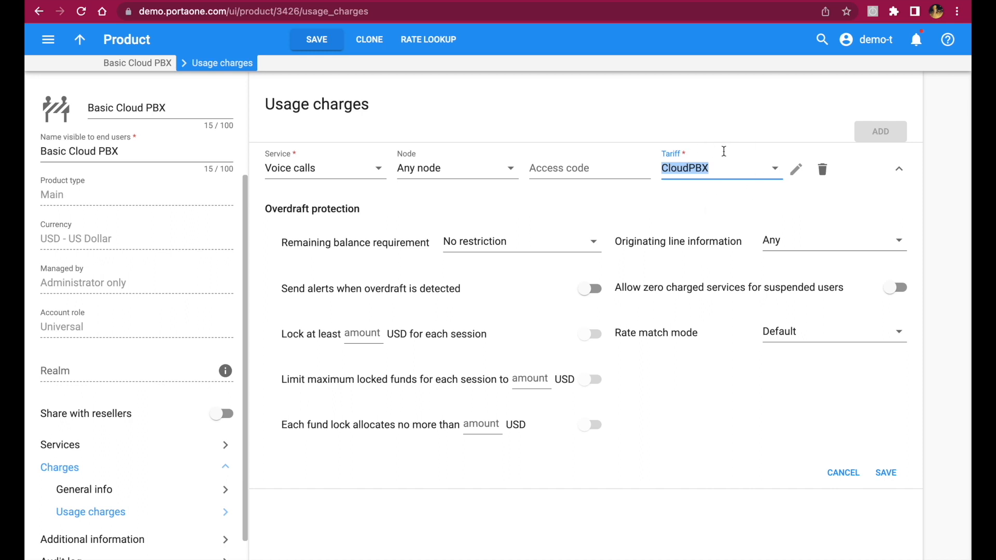
{"action": "left_click", "coordinate": [568, 195]}
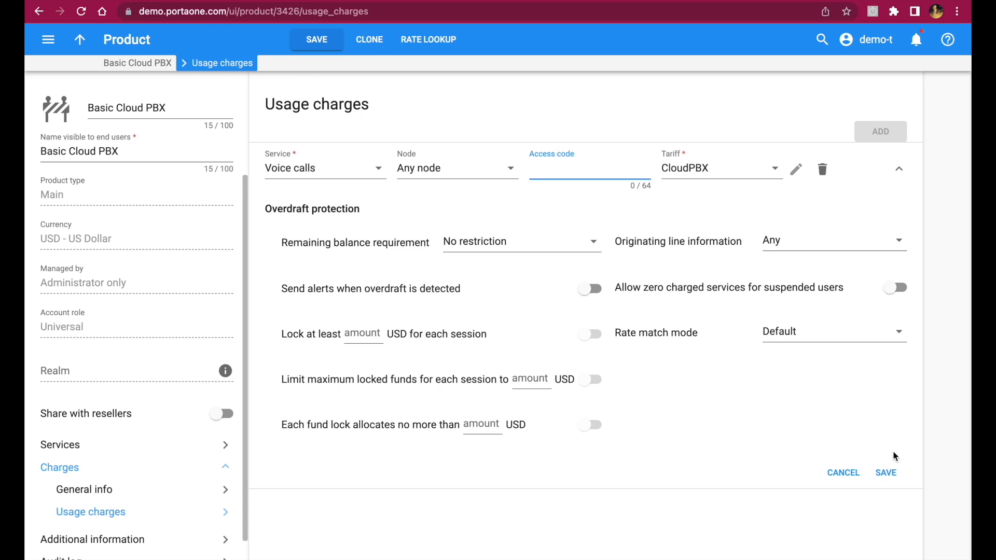
{"action": "left_click", "coordinate": [882, 473]}
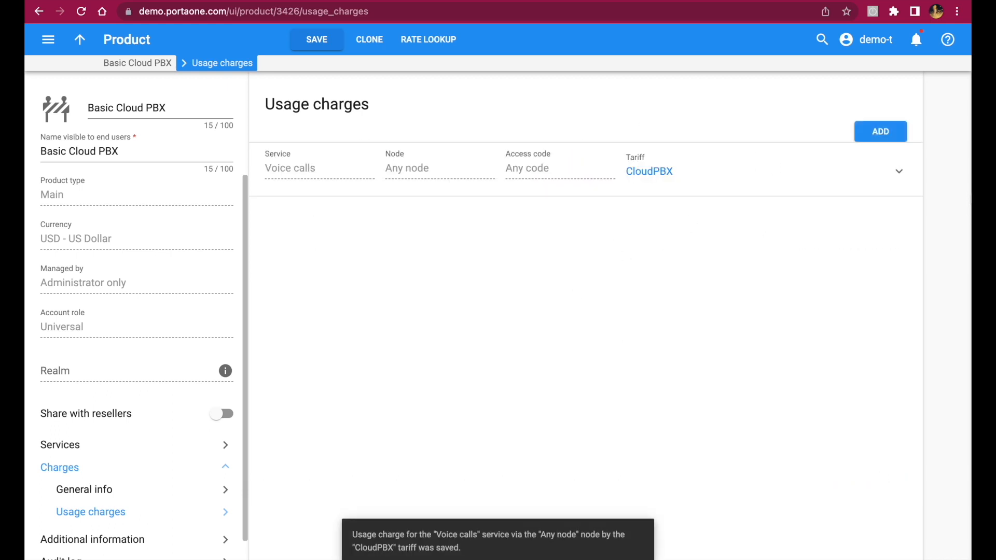
Step: Add a usage charge for Voice calls with any node, access code INCOMING and the Incoming tariff, and save it
{"action": "left_click", "coordinate": [877, 132]}
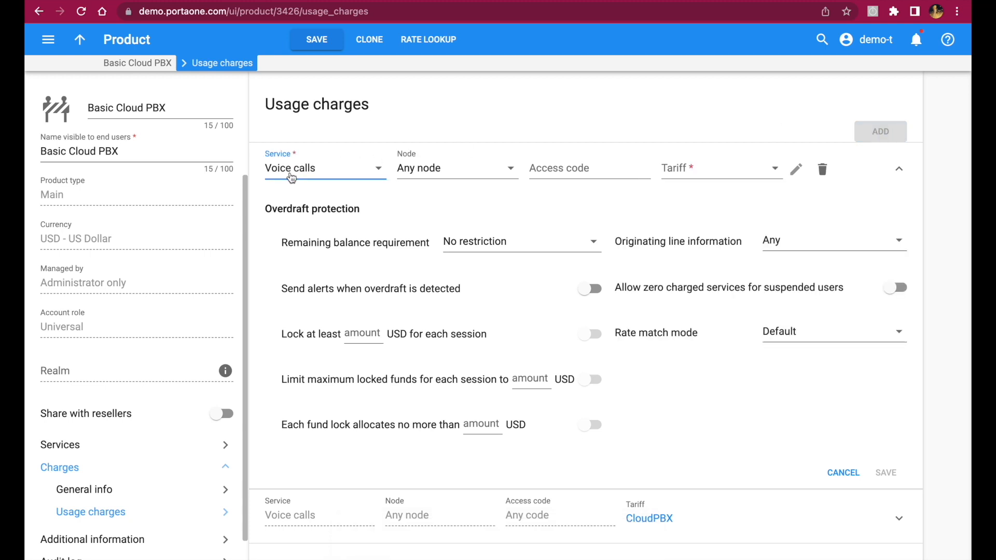
{"action": "left_click", "coordinate": [767, 168]}
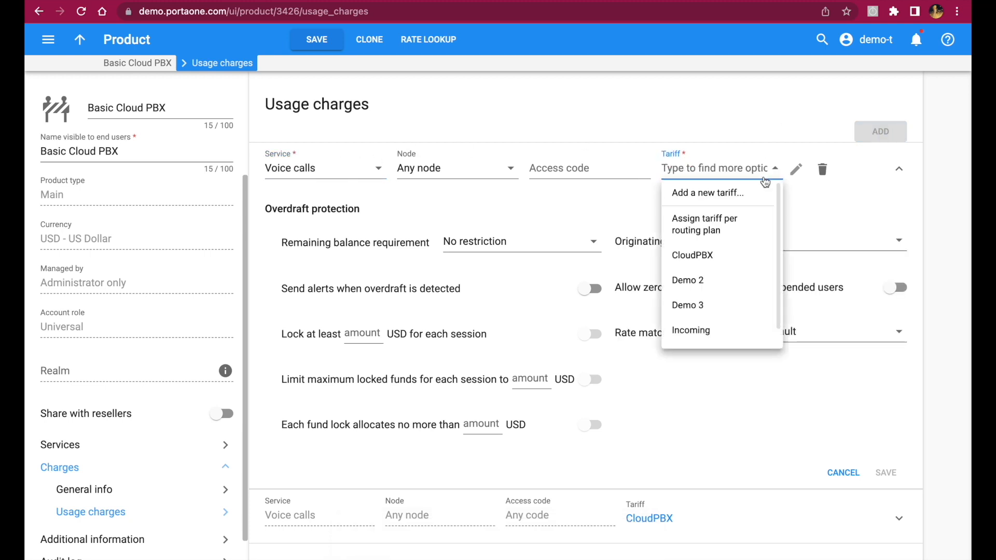
{"action": "left_click", "coordinate": [710, 334]}
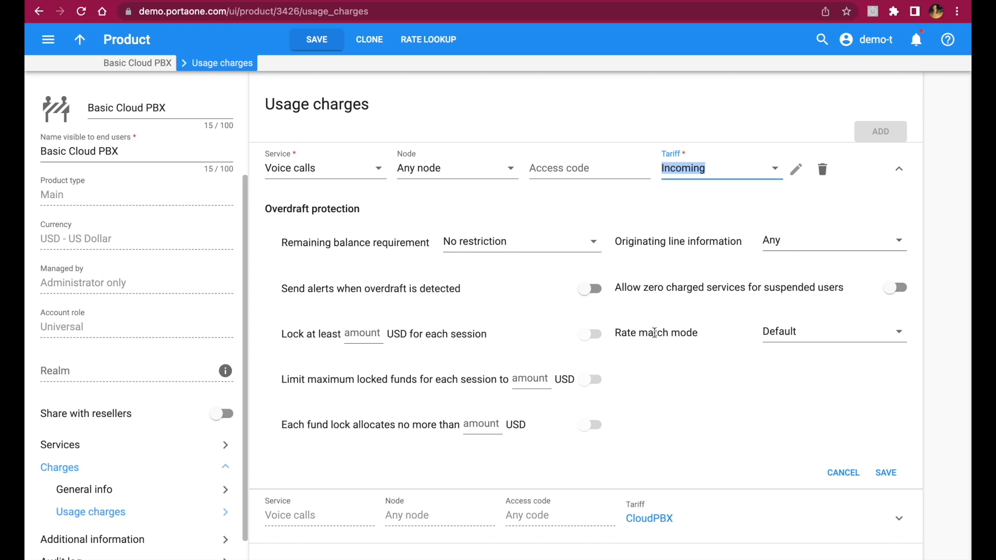
{"action": "left_click", "coordinate": [566, 168]}
{"action": "type", "text": "INCOMING"}
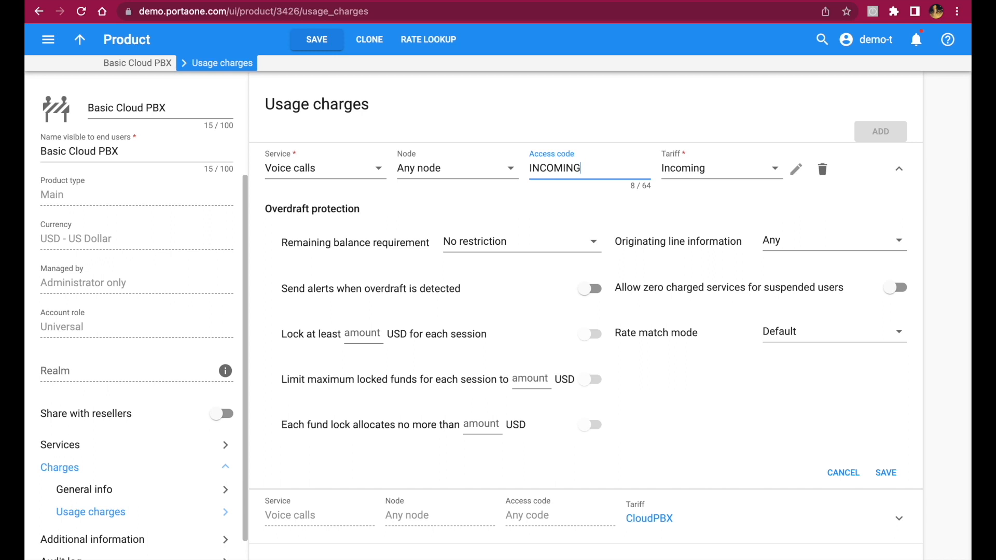
{"action": "key", "text": "Return"}
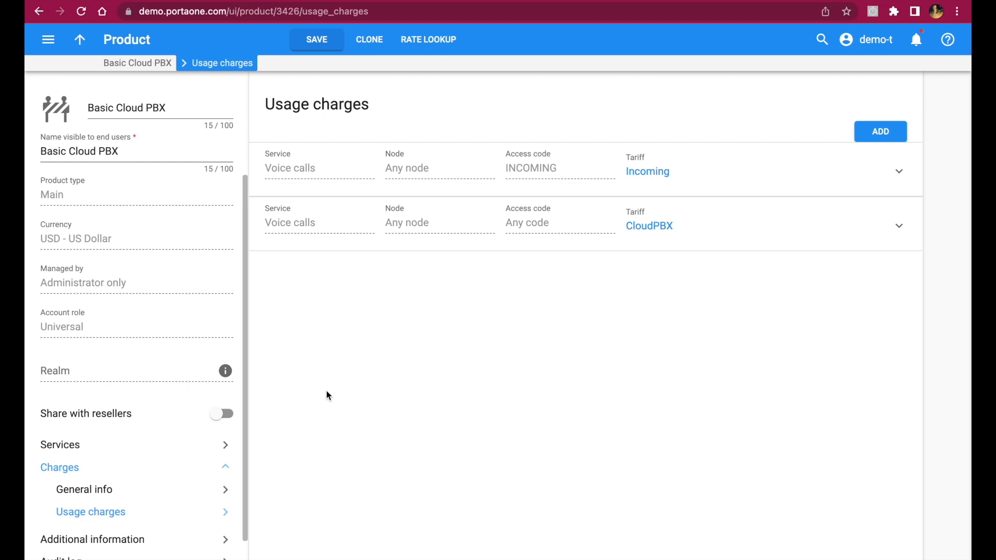
Step: Assign the 1000 min to EU default discount plan and the Basic Cloud PBX account subscription to the product, and save it
{"action": "left_click", "coordinate": [110, 493]}
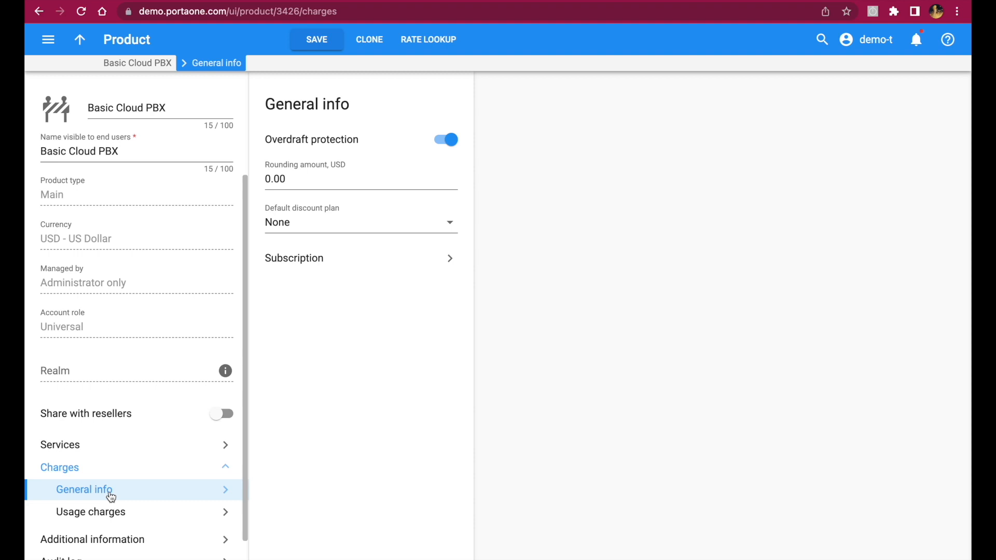
{"action": "left_click", "coordinate": [449, 226]}
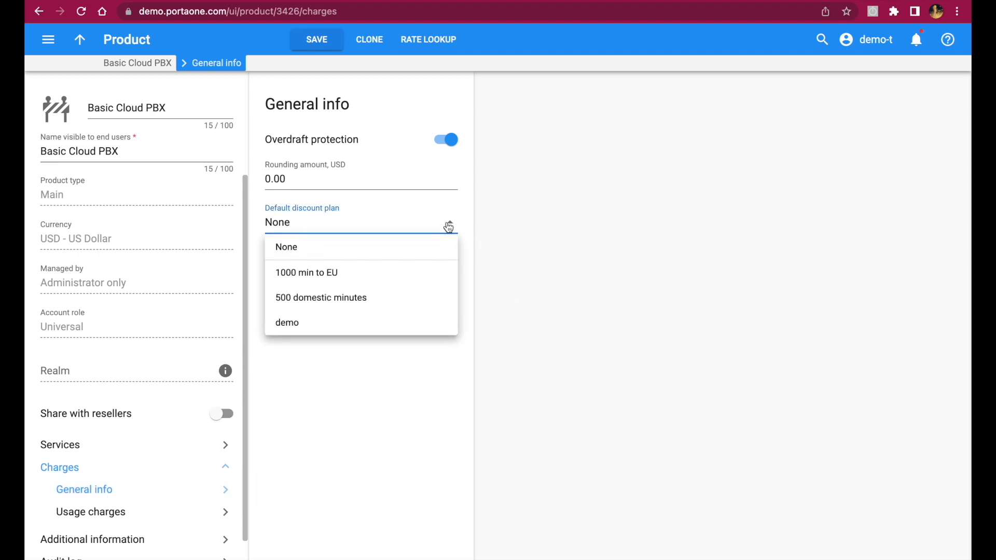
{"action": "left_click", "coordinate": [304, 279]}
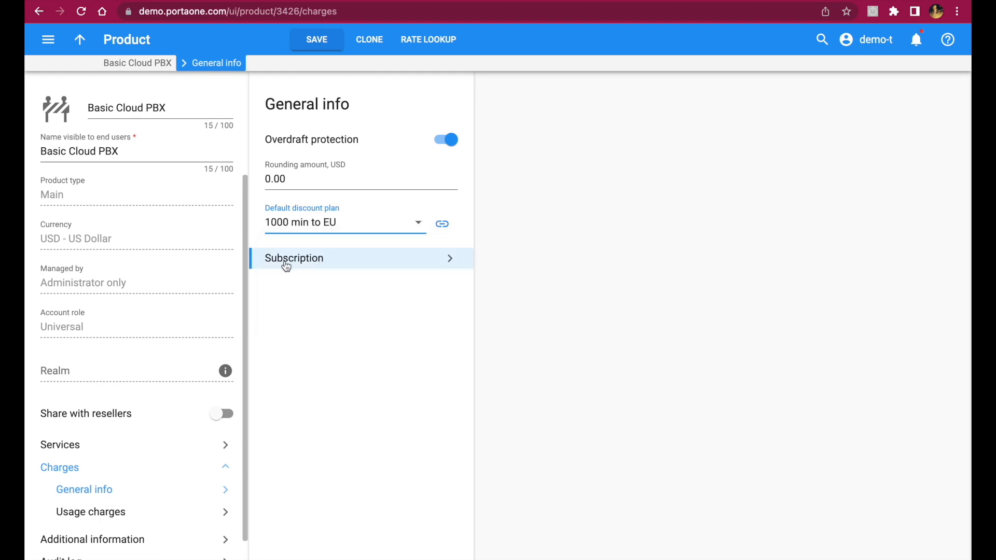
{"action": "left_click", "coordinate": [285, 260]}
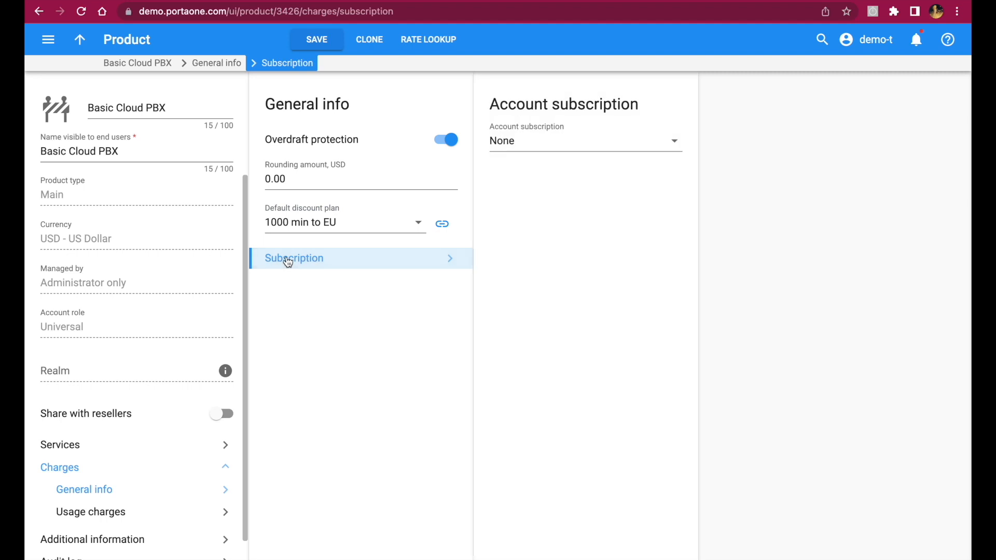
{"action": "left_click", "coordinate": [584, 142]}
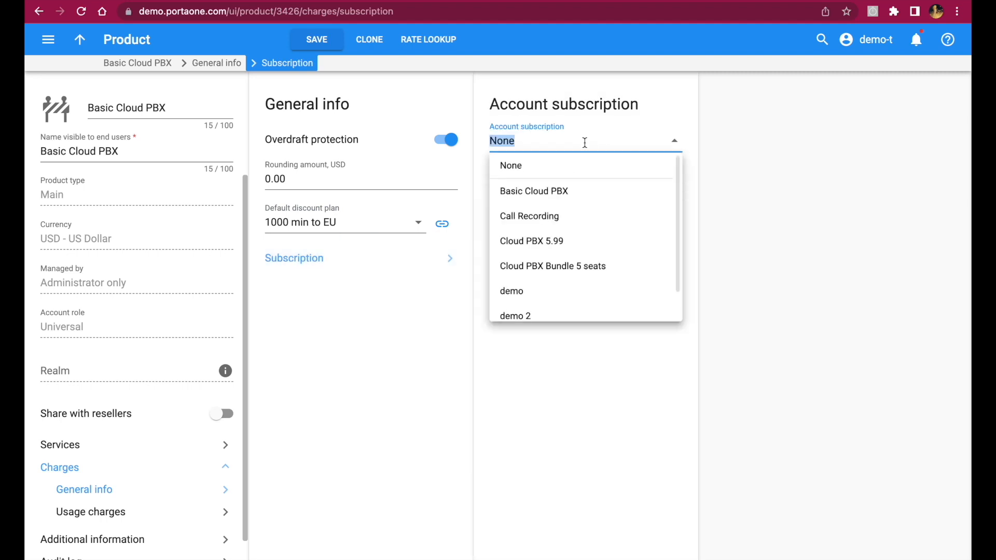
{"action": "left_click", "coordinate": [541, 190]}
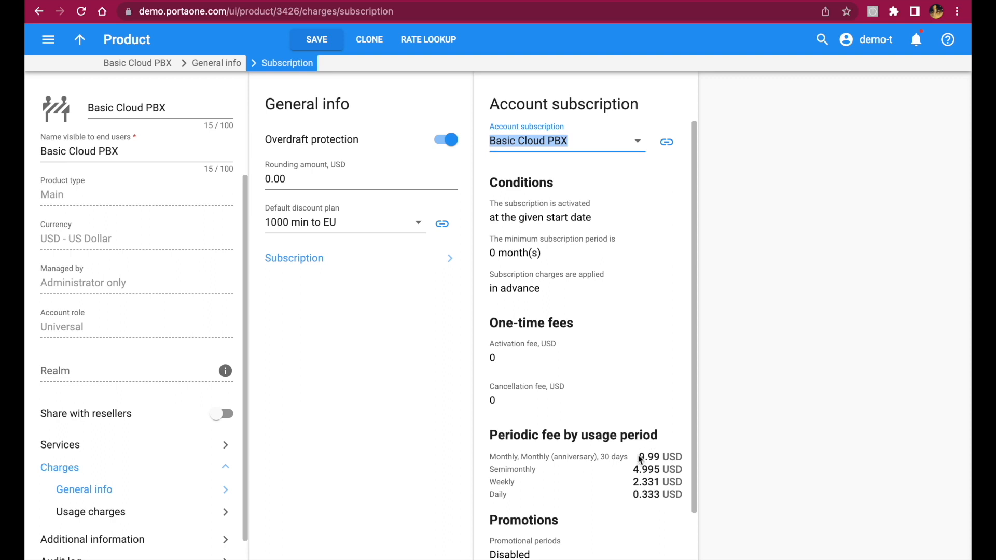
{"action": "left_click", "coordinate": [327, 41]}
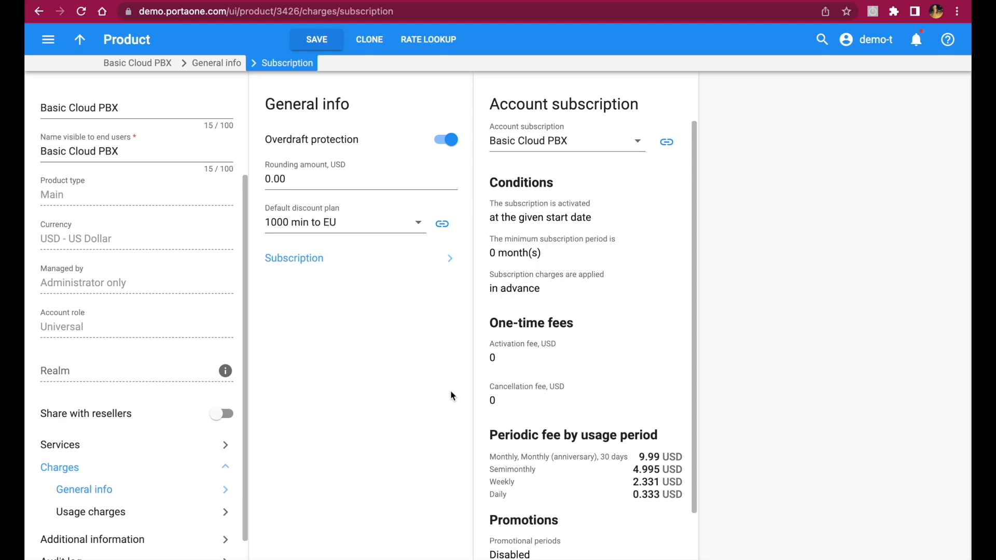
Step: Set the Basic Cloud PBX subscription plan's minimum period to 12 months with Remaining subscription charges as early cancellation penalty, and save it
{"action": "left_click", "coordinate": [665, 144]}
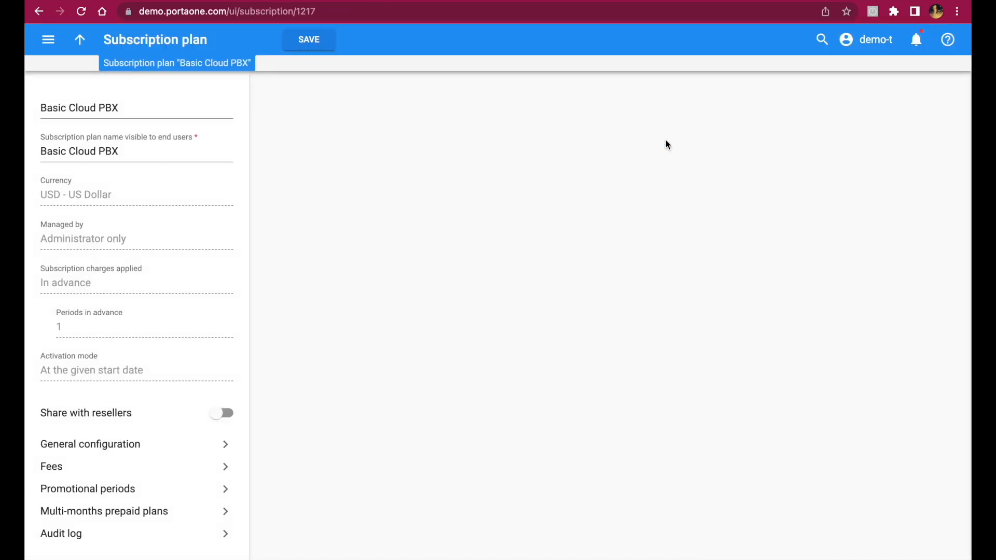
{"action": "left_click", "coordinate": [174, 475]}
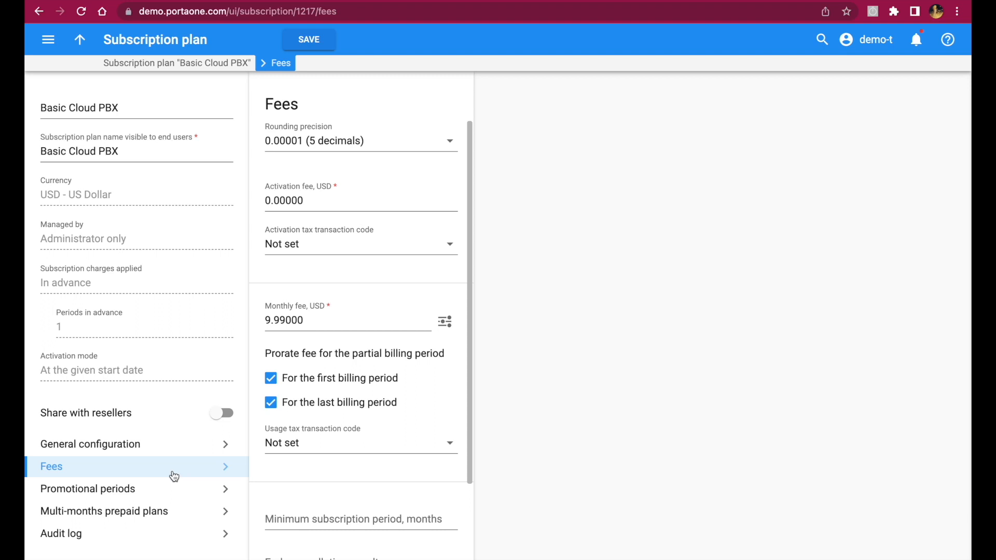
{"action": "scroll", "coordinate": [329, 422], "scroll_direction": "down", "scroll_amount": 2}
{"action": "left_click", "coordinate": [331, 428]}
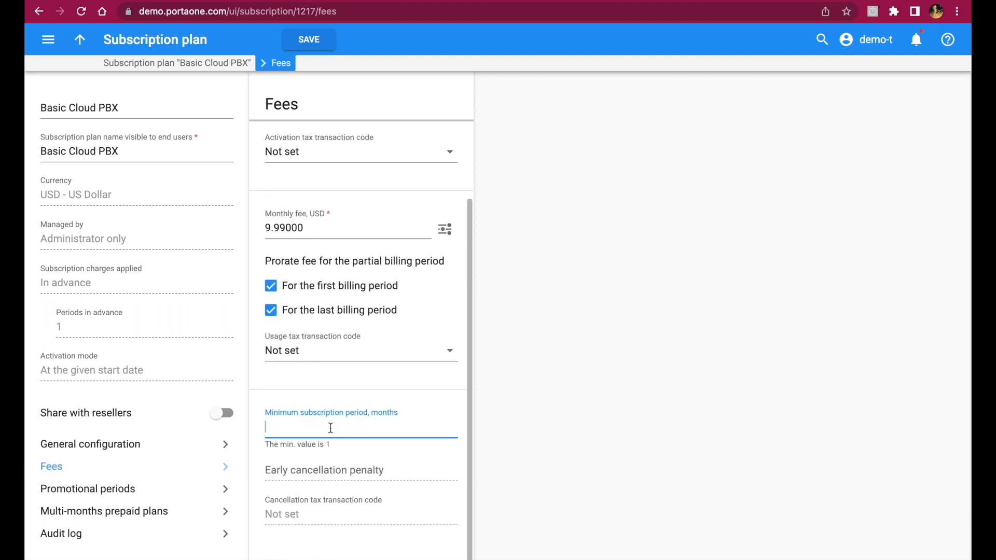
{"action": "type", "text": "12"}
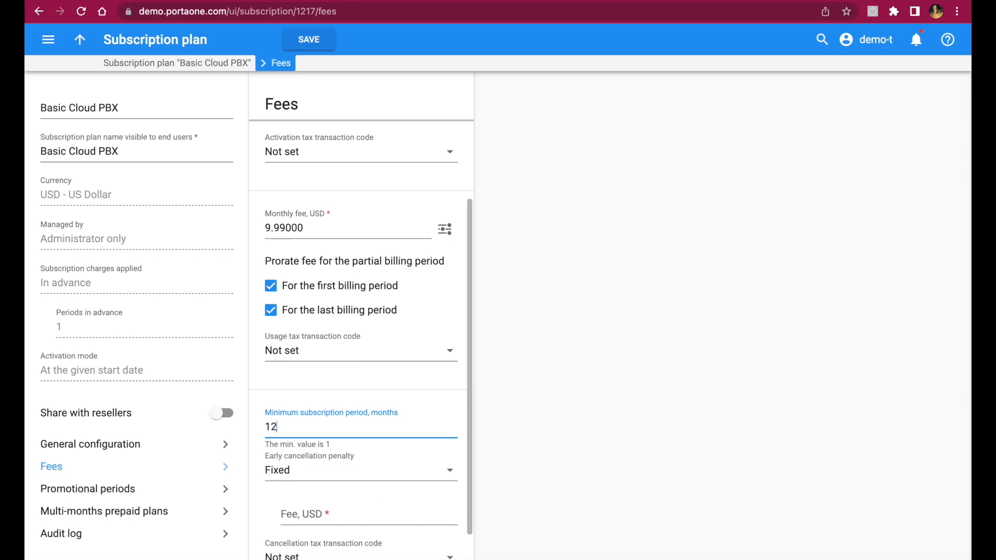
{"action": "scroll", "coordinate": [354, 402], "scroll_direction": "down", "scroll_amount": 1}
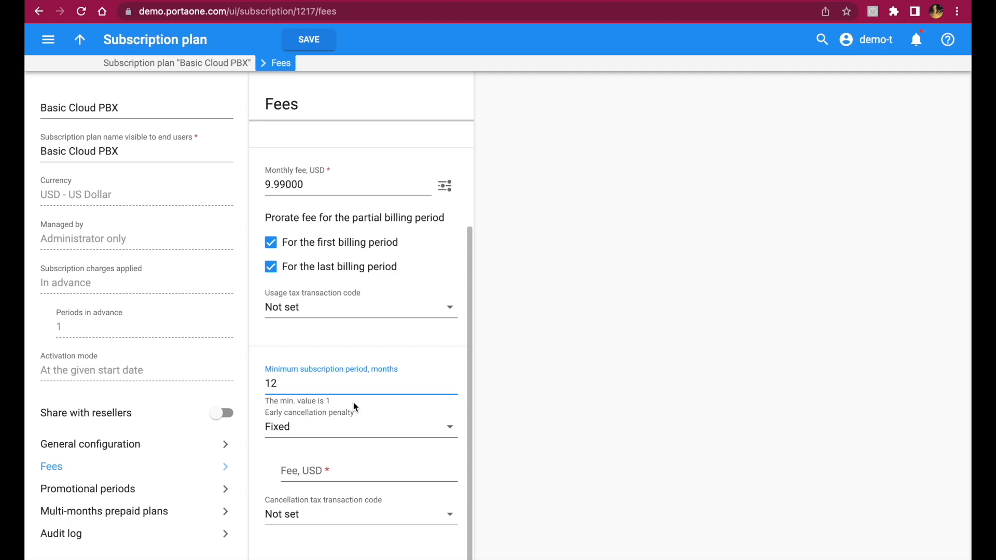
{"action": "left_click", "coordinate": [353, 405]}
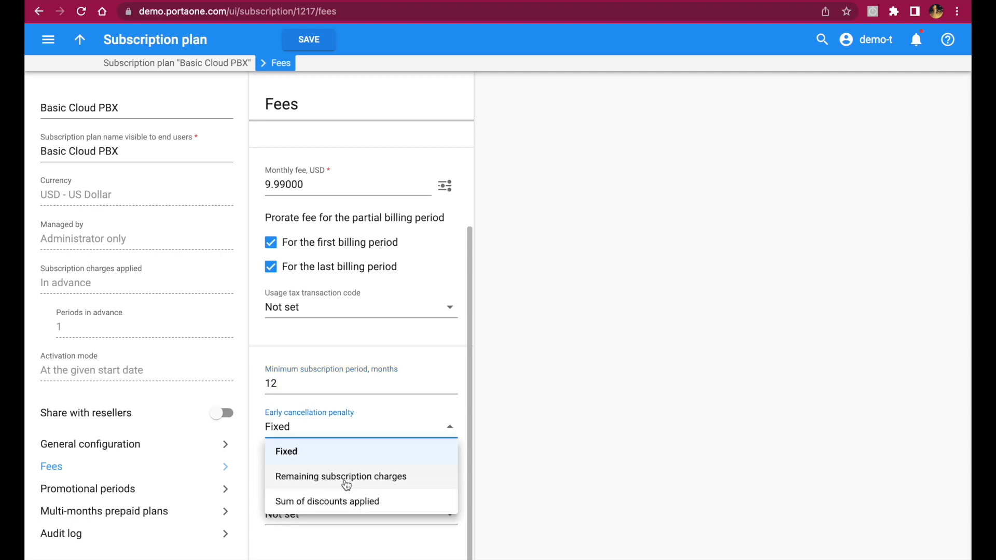
{"action": "left_click", "coordinate": [347, 478]}
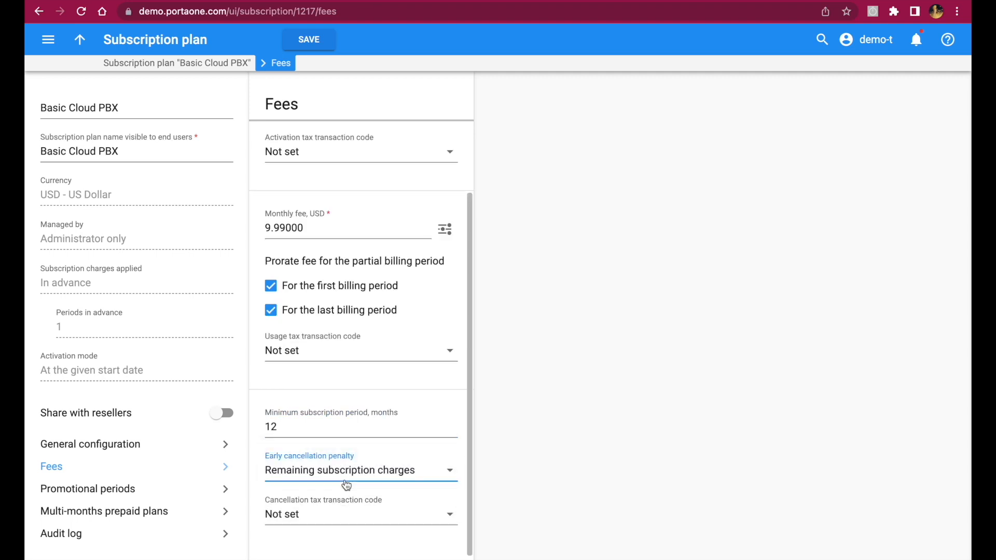
{"action": "left_click", "coordinate": [307, 42]}
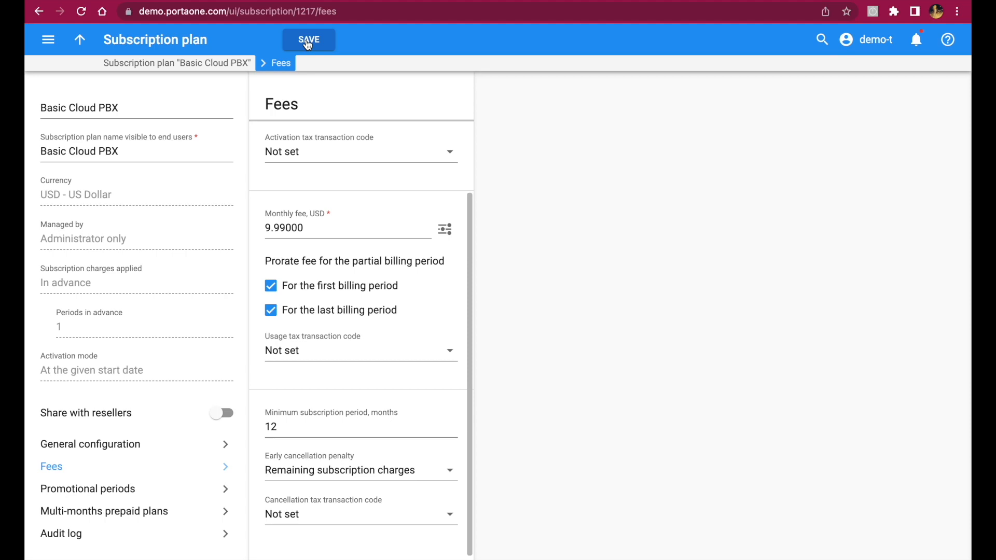
Step: Return to the Basic Cloud PBX product's subscription settings and save the product
{"action": "left_click", "coordinate": [39, 14]}
{"action": "left_click", "coordinate": [40, 11]}
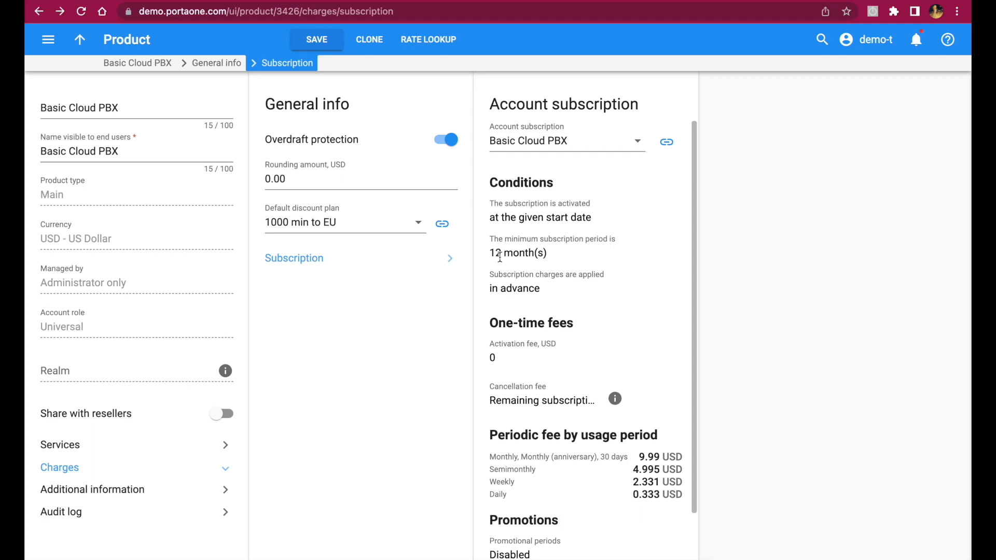
{"action": "left_click", "coordinate": [322, 40]}
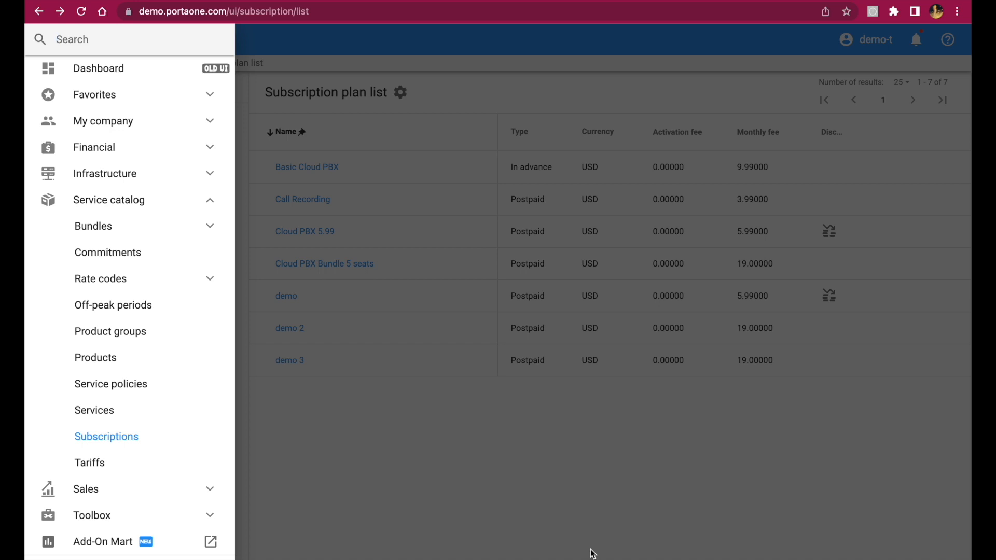
Step: Create and save a subscription plan named Voicemail, charged in advance, with a 0.99 USD monthly fee and a 5 USD activation fee
{"action": "left_click", "coordinate": [125, 447]}
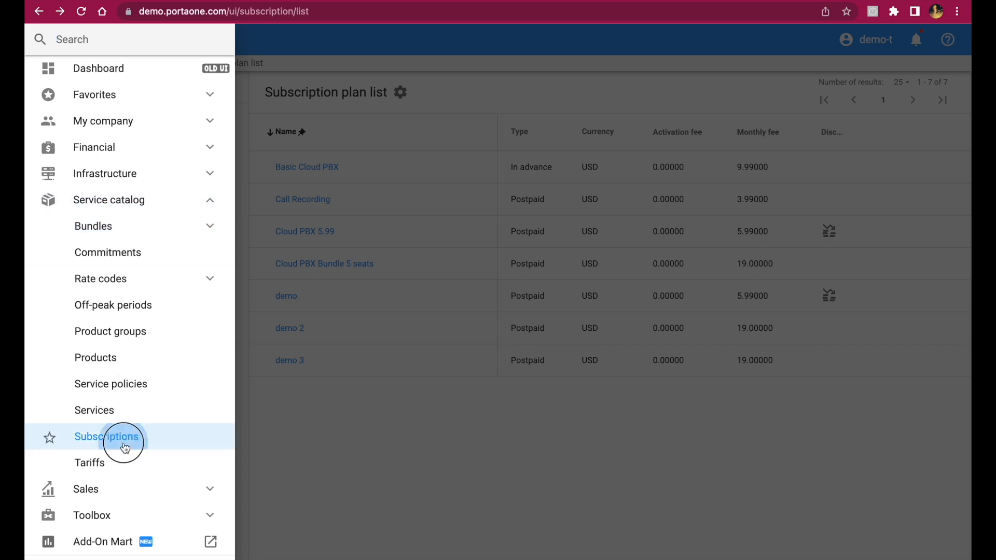
{"action": "left_click", "coordinate": [225, 89]}
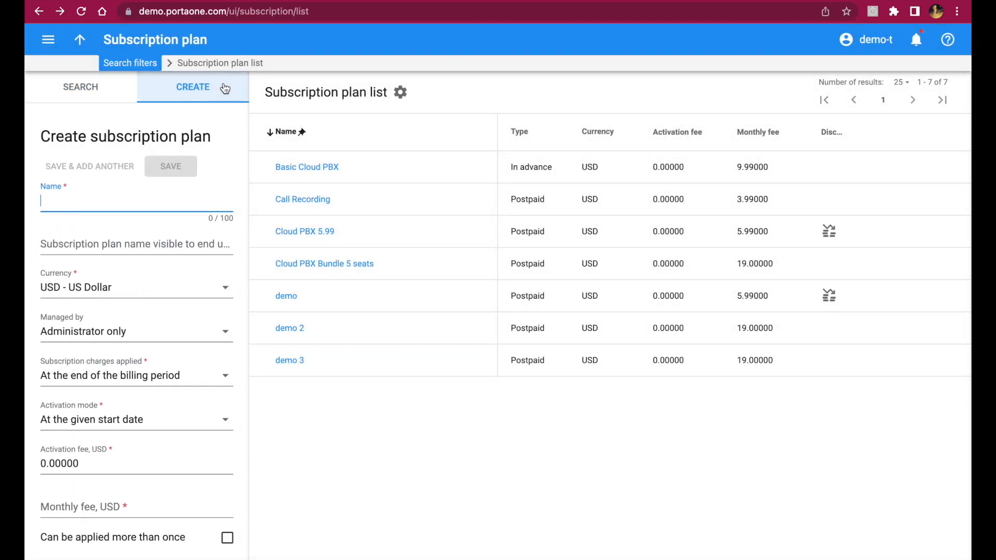
{"action": "type", "text": "Voicemail"}
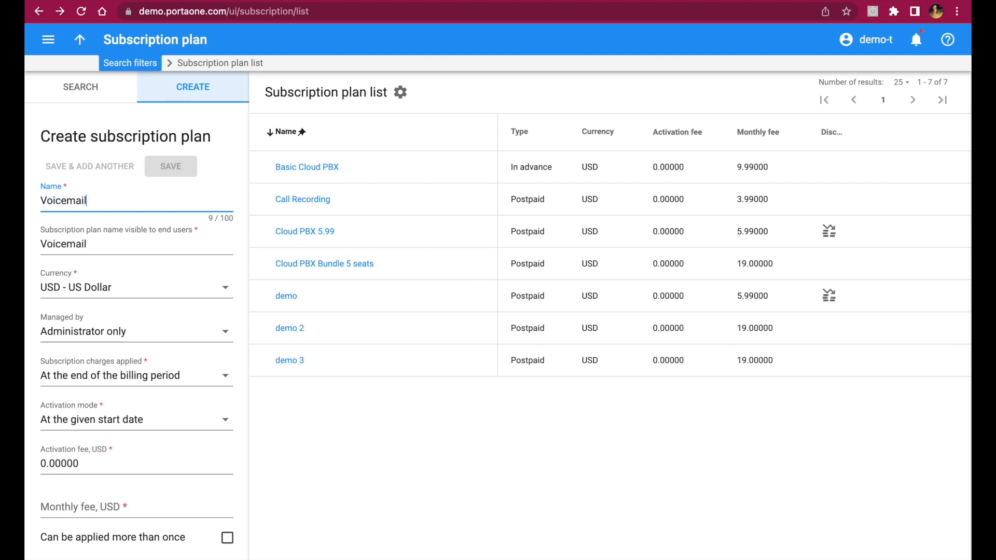
{"action": "left_click", "coordinate": [110, 377]}
{"action": "left_click", "coordinate": [101, 426]}
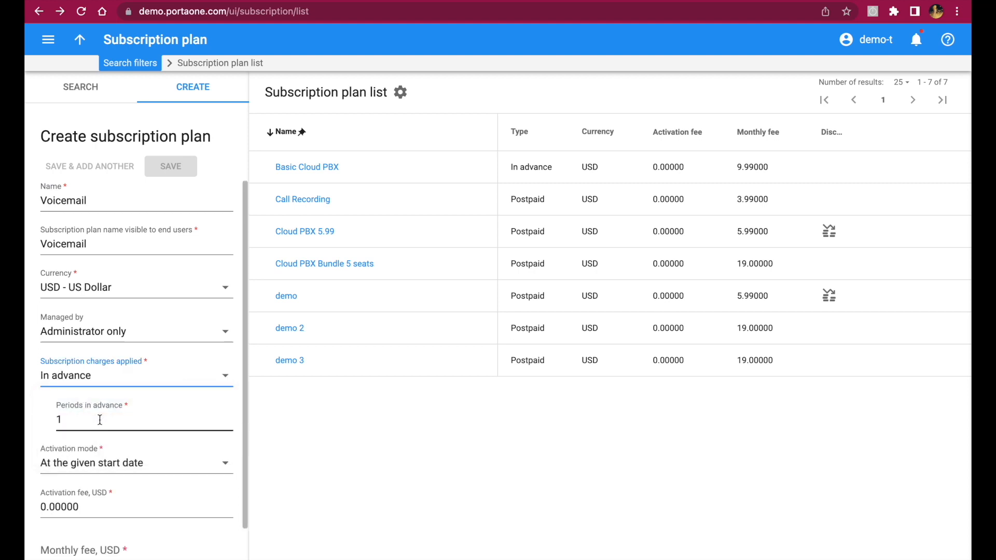
{"action": "left_click", "coordinate": [67, 543]}
{"action": "type", "text": "0.99"}
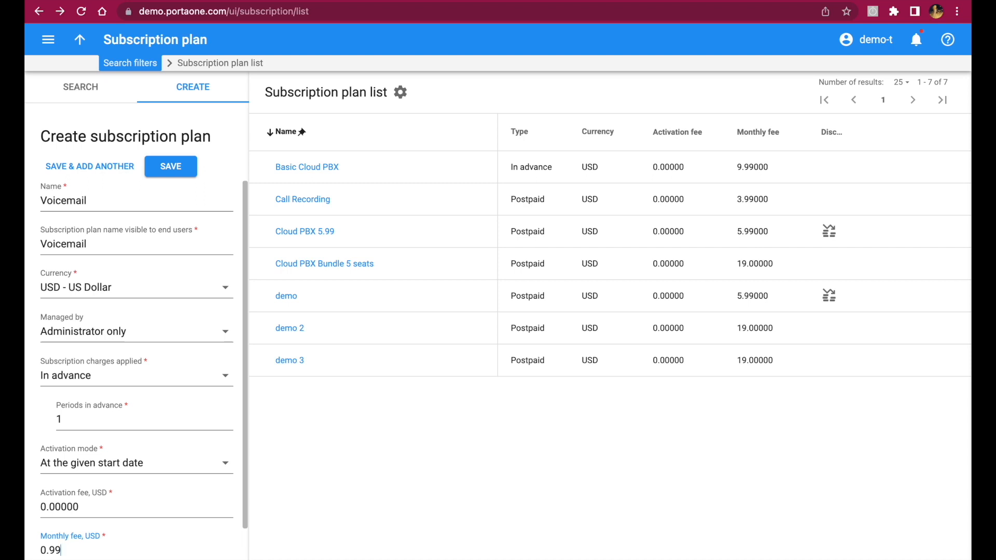
{"action": "left_click", "coordinate": [66, 507]}
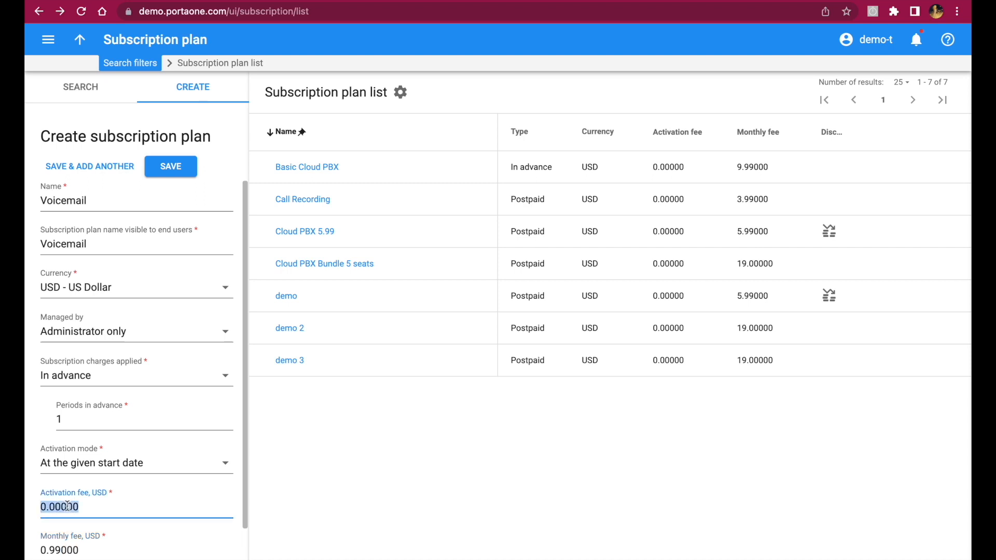
{"action": "type", "text": "5"}
{"action": "left_click", "coordinate": [173, 175]}
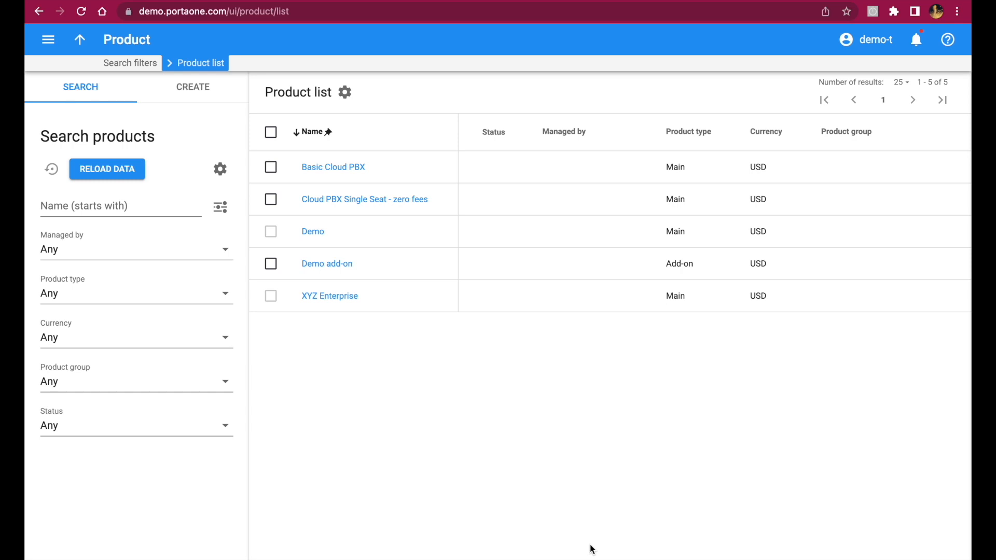
Step: Create and save an add-on product named Voicemail with the Add-on product type
{"action": "left_click", "coordinate": [213, 101]}
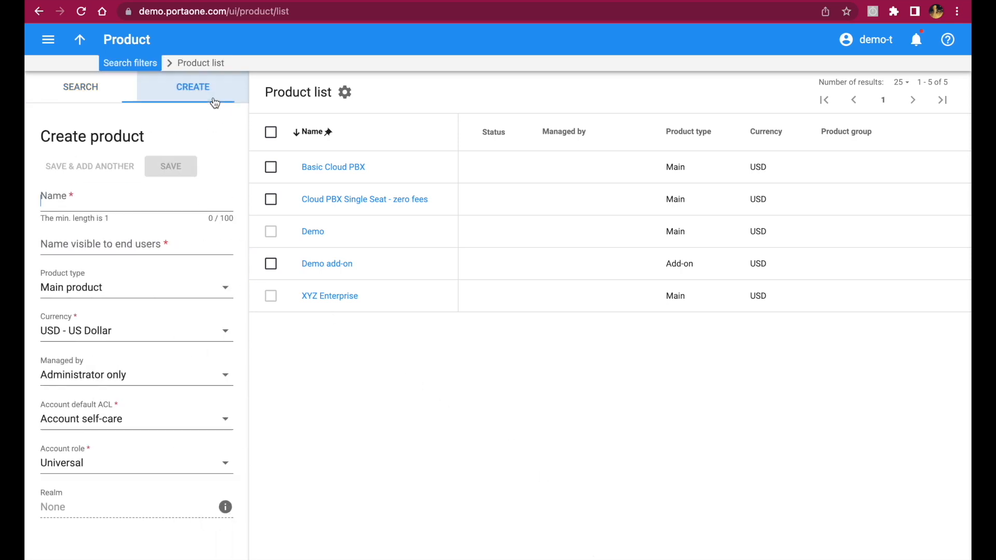
{"action": "type", "text": "Voicemail"}
{"action": "left_click", "coordinate": [140, 295]}
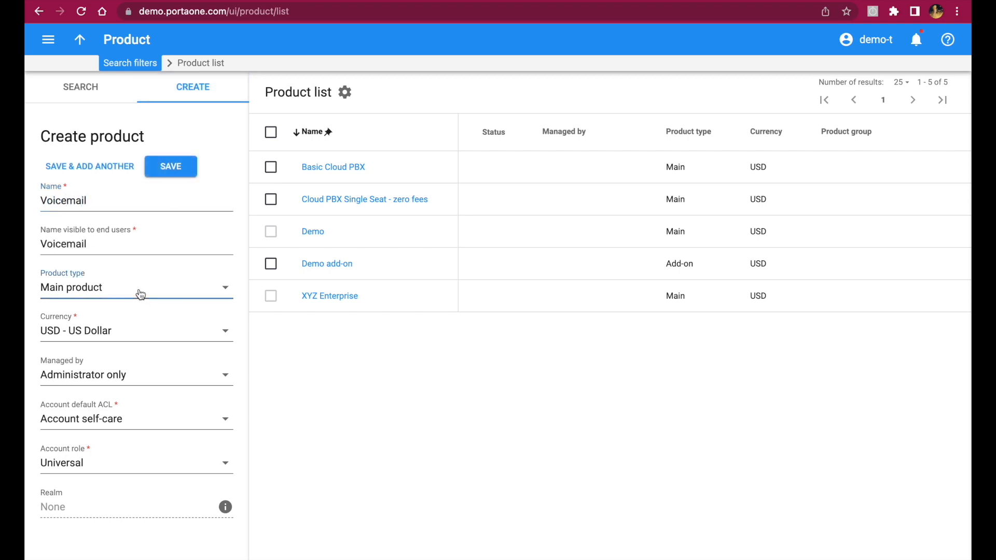
{"action": "left_click", "coordinate": [127, 338]}
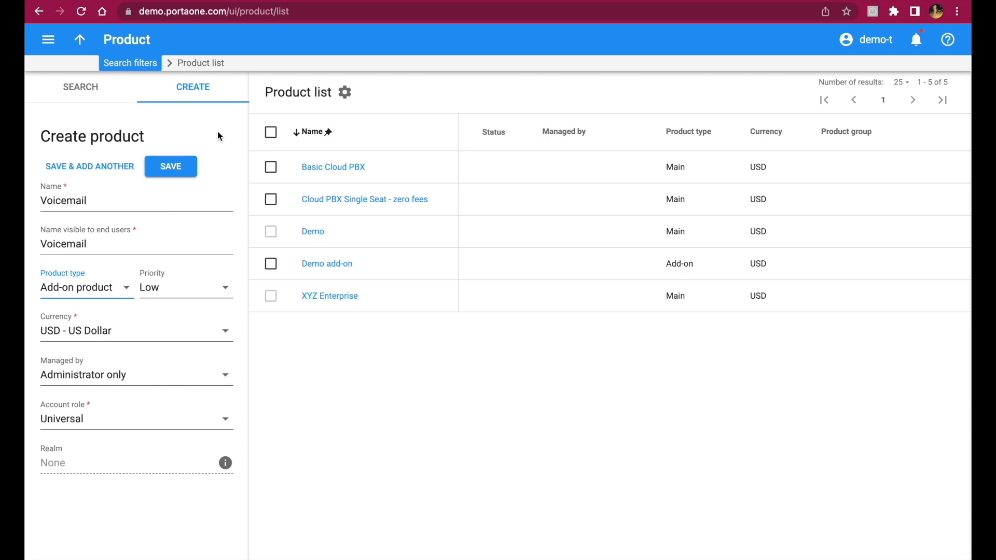
{"action": "left_click", "coordinate": [180, 163]}
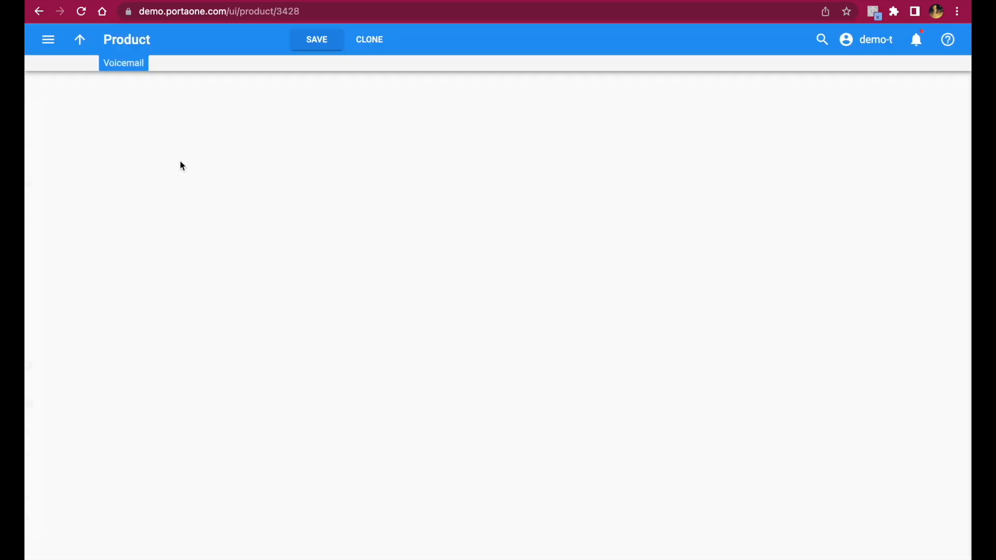
Step: Add the Voice calls service to the Voicemail add-on product
{"action": "left_click", "coordinate": [310, 134]}
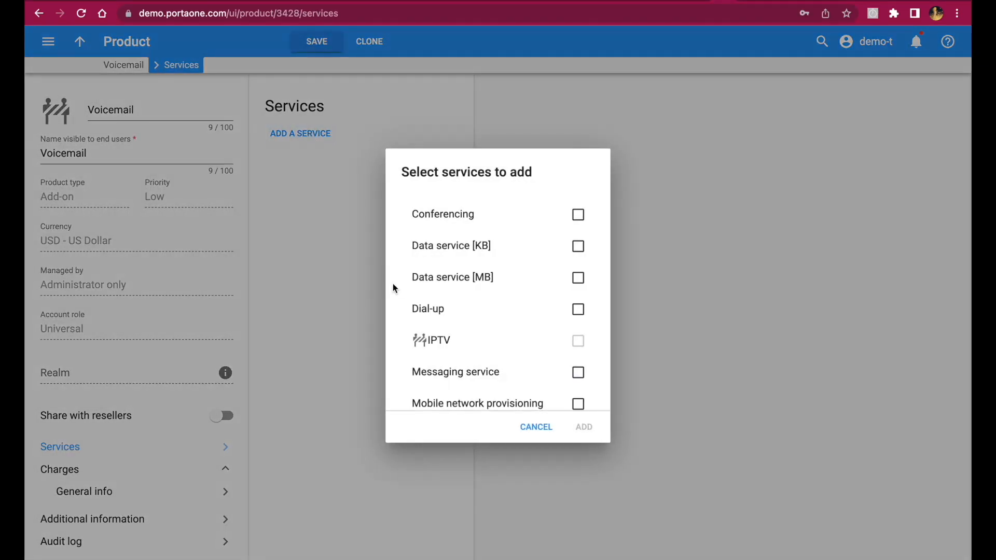
{"action": "scroll", "coordinate": [482, 366], "scroll_direction": "down", "scroll_amount": 3}
{"action": "left_click", "coordinate": [578, 349]}
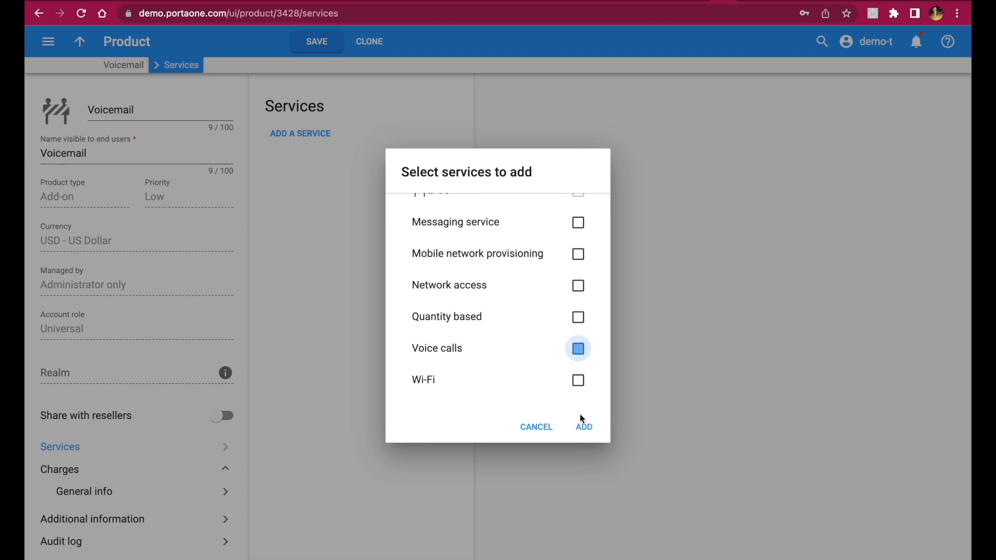
{"action": "left_click", "coordinate": [583, 424]}
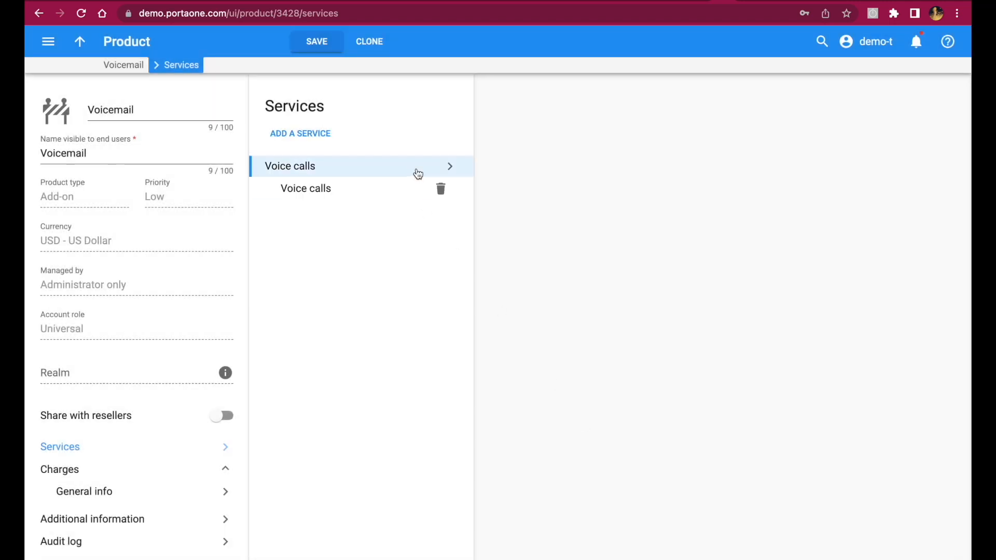
Step: Define and enable External voicemail in the Voice calls service's incoming calls configuration
{"action": "left_click", "coordinate": [419, 173]}
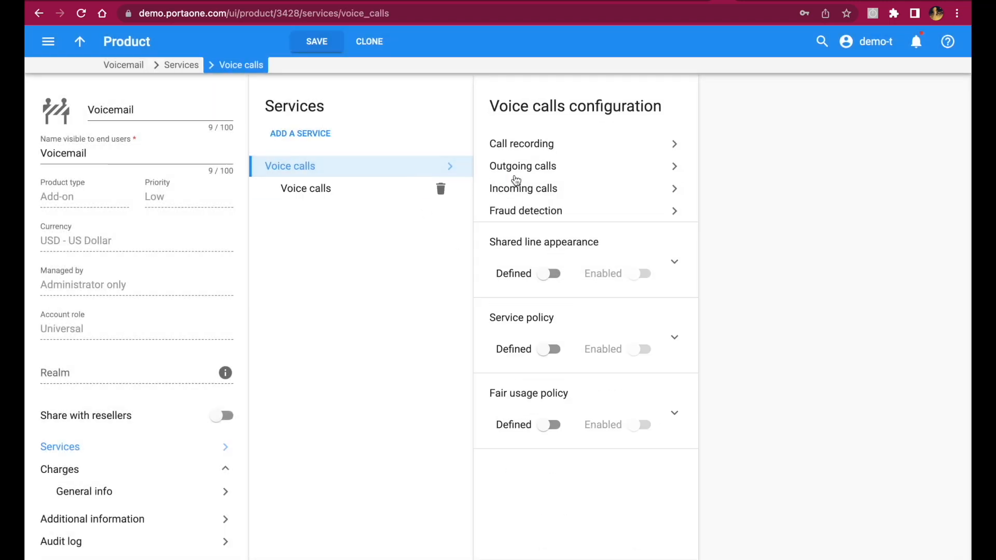
{"action": "left_click", "coordinate": [578, 192]}
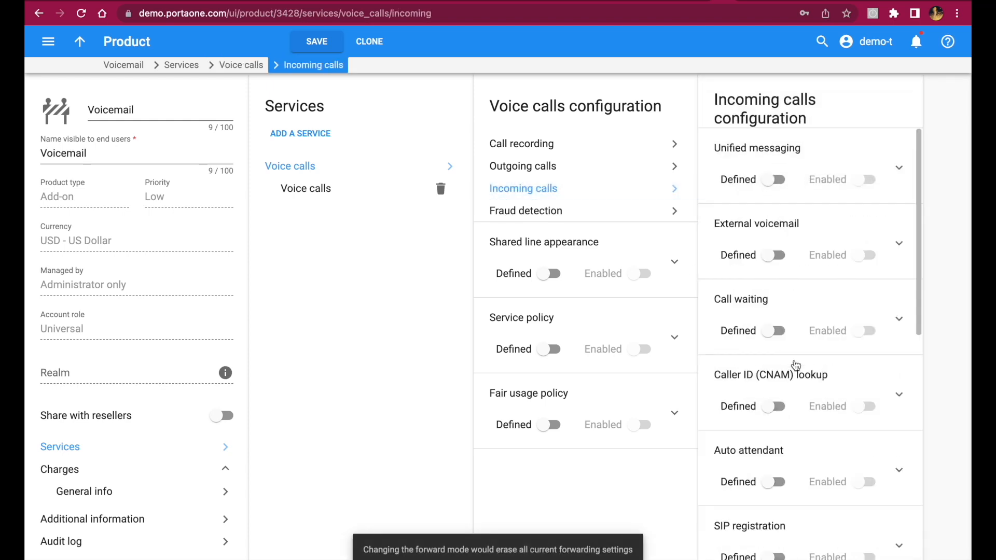
{"action": "triple_click", "coordinate": [779, 254]}
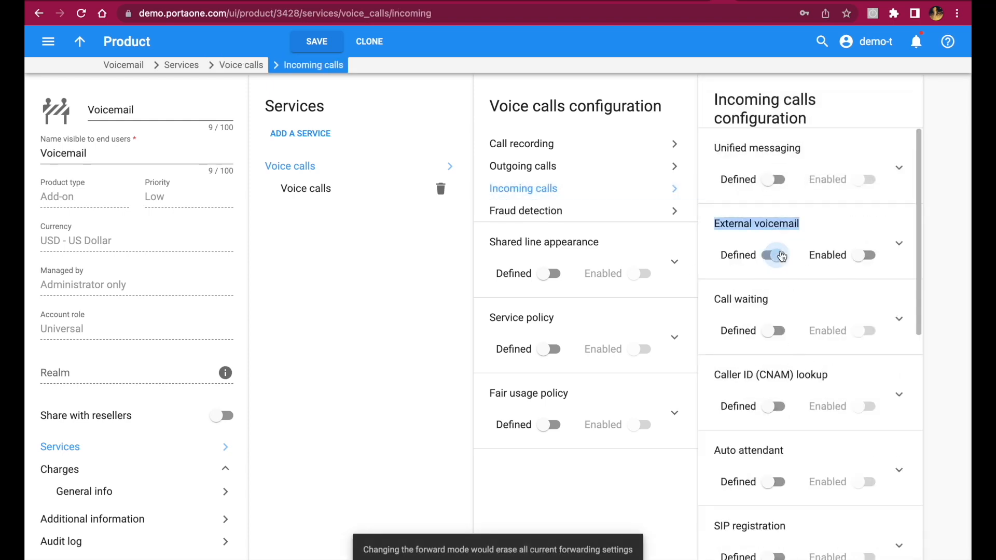
{"action": "left_click", "coordinate": [866, 256]}
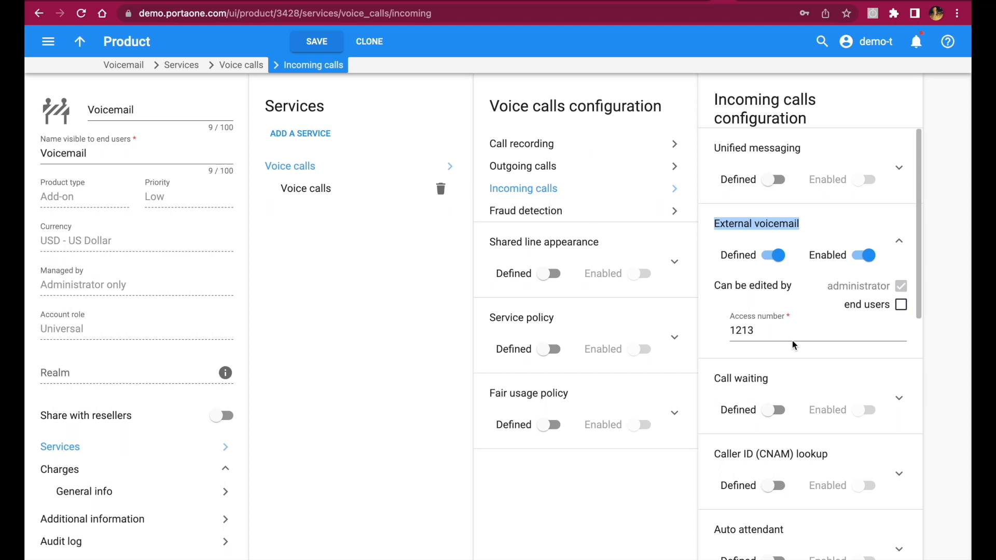
Step: Assign the Voicemail subscription plan as the account subscription in the product's charges
{"action": "left_click", "coordinate": [102, 490]}
{"action": "left_click", "coordinate": [384, 184]}
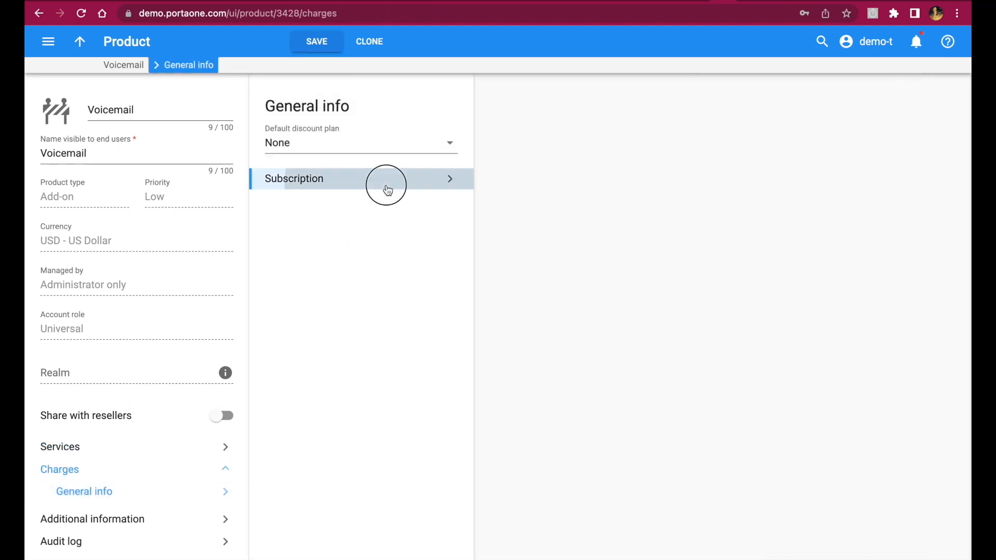
{"action": "left_click", "coordinate": [535, 140]}
{"action": "type", "text": "voi"}
{"action": "left_click", "coordinate": [560, 194]}
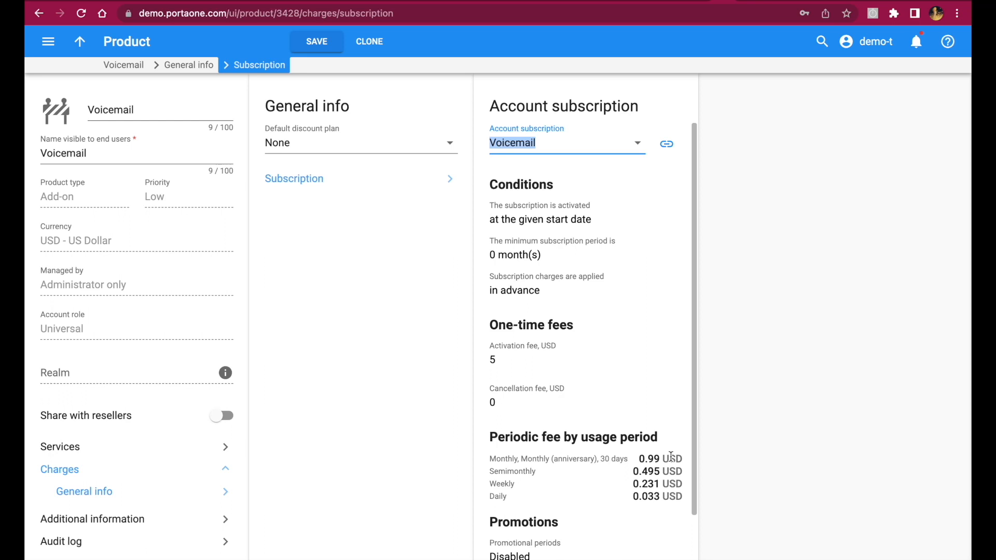
Step: Allow self-care sign-up for the Voicemail add-on, permit it with the Basic Cloud PBX product, and save the product
{"action": "left_click", "coordinate": [150, 526]}
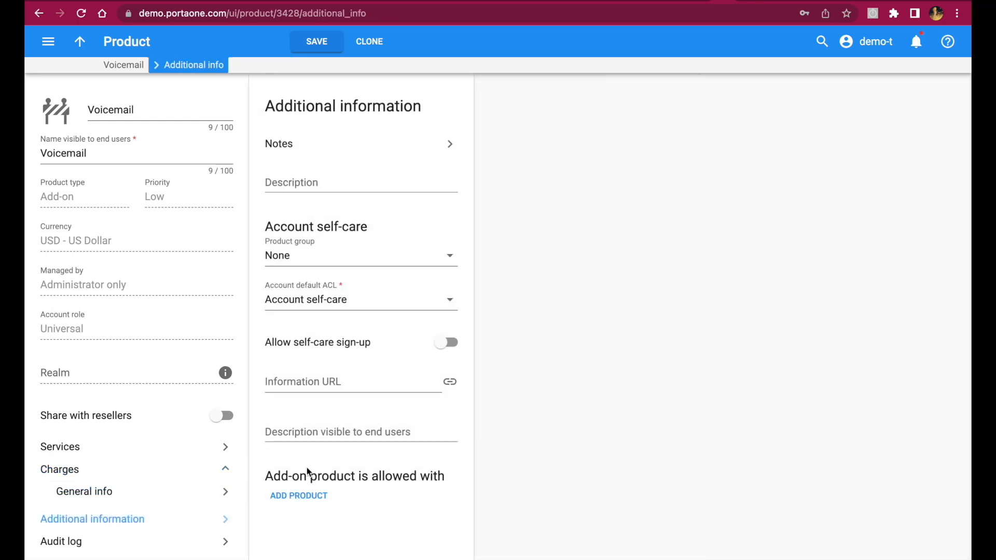
{"action": "left_click", "coordinate": [450, 344]}
{"action": "left_click", "coordinate": [285, 496]}
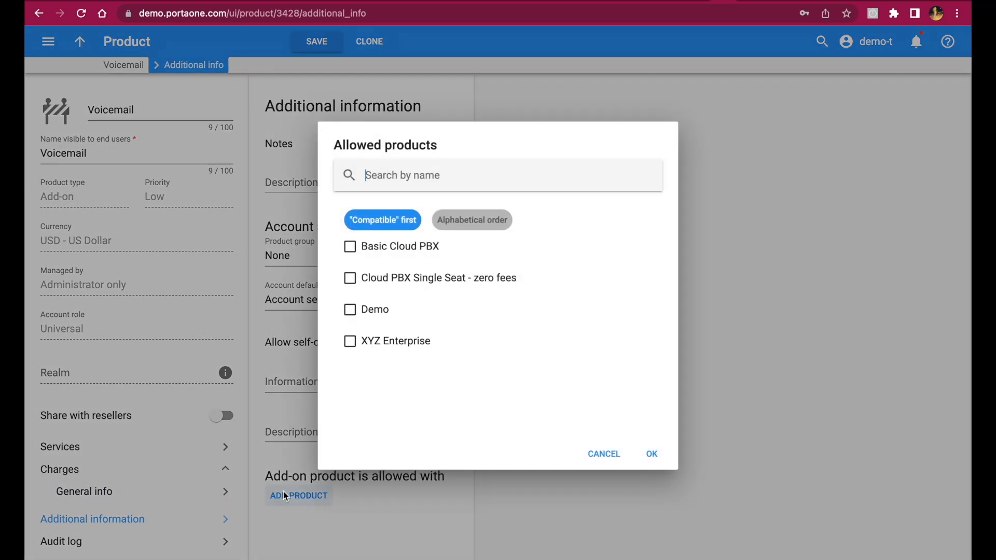
{"action": "left_click", "coordinate": [351, 247]}
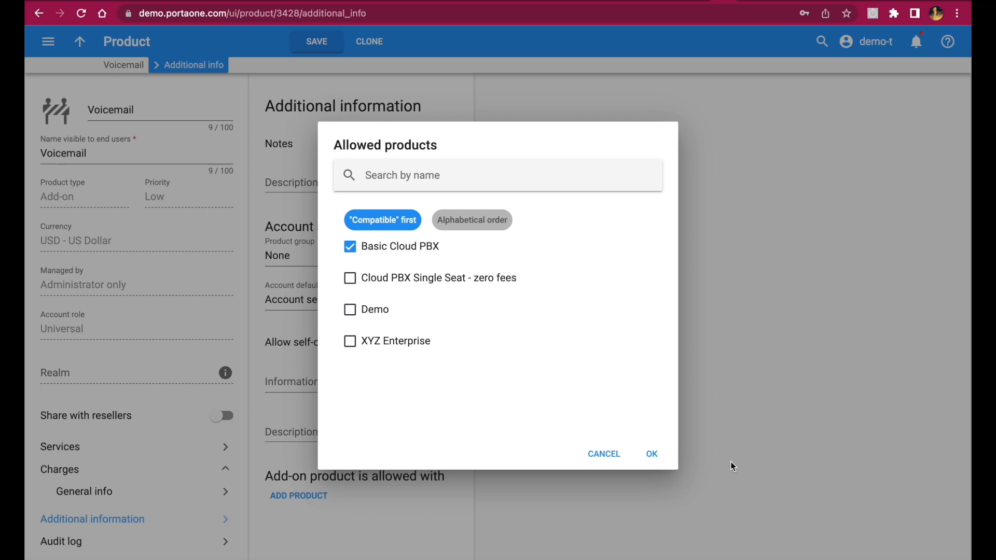
{"action": "left_click", "coordinate": [652, 454]}
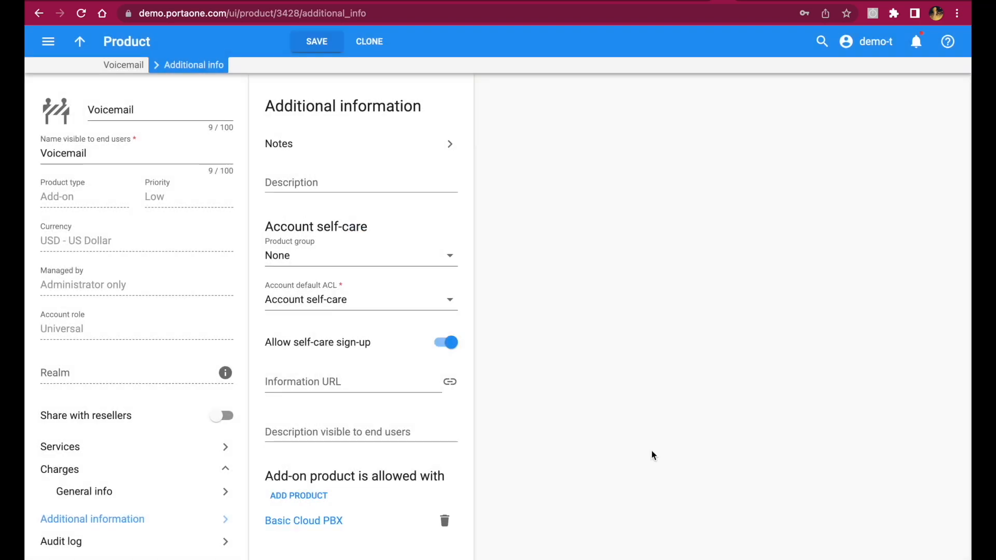
{"action": "left_click", "coordinate": [319, 43]}
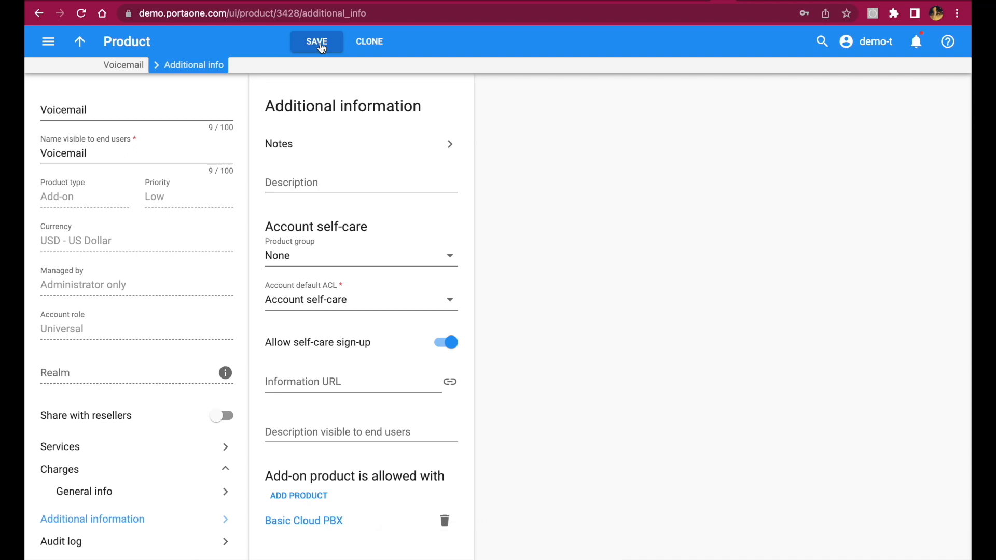